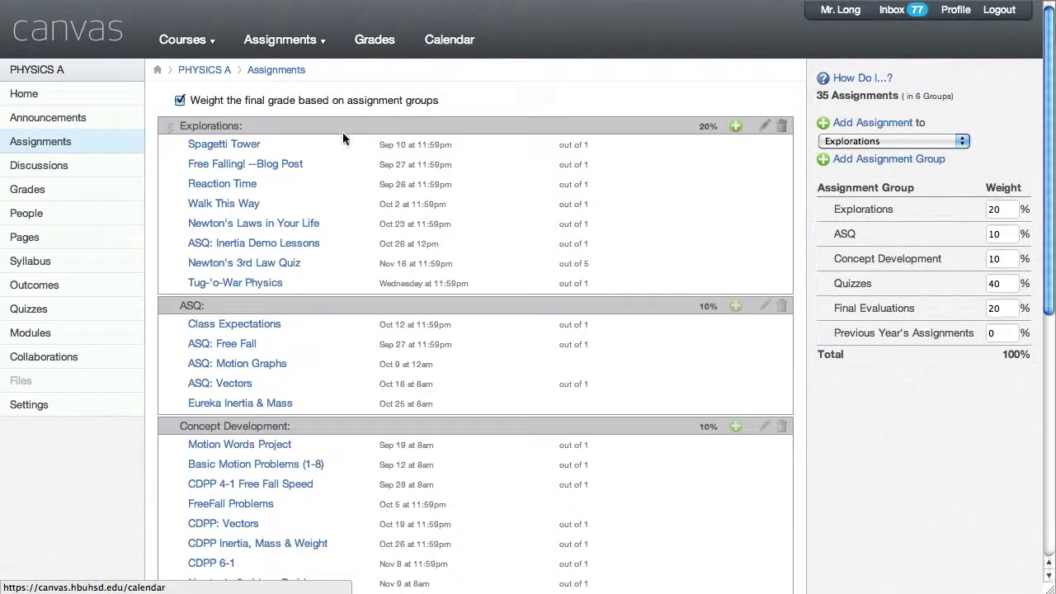
Open the Spagetti Tower assignment and read its objective, challenge, learning blog and evaluation worksheet instructions.
left_click(222, 146)
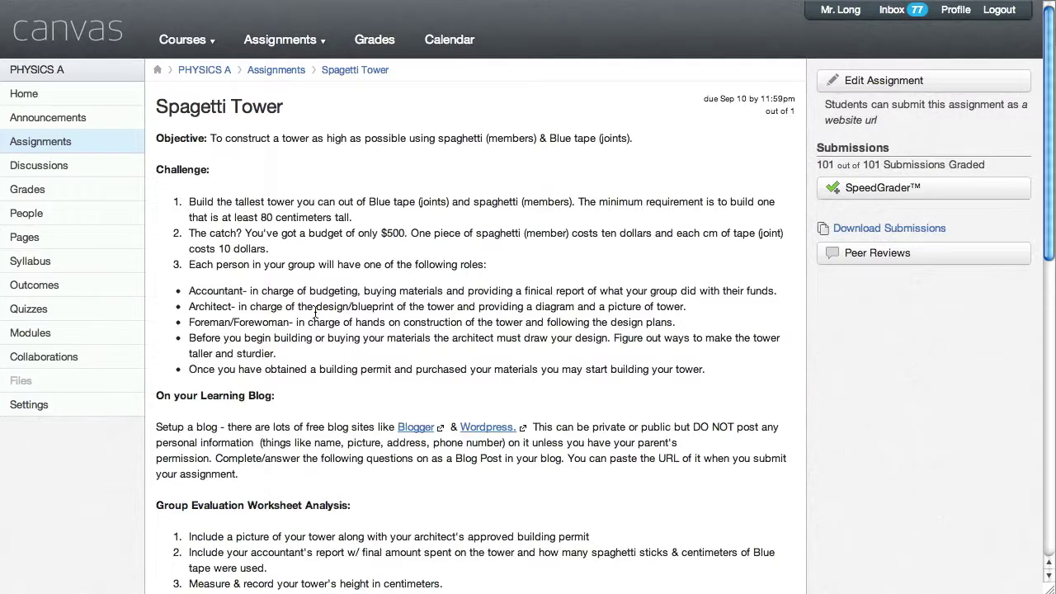
scroll(314, 311, "down", 2)
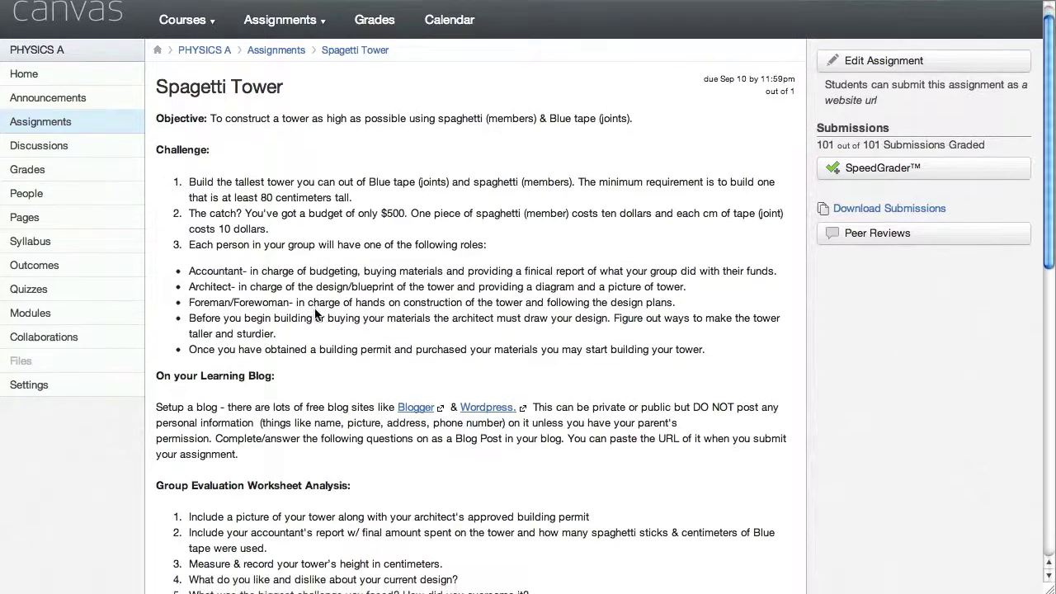
scroll(314, 312, "down", 2)
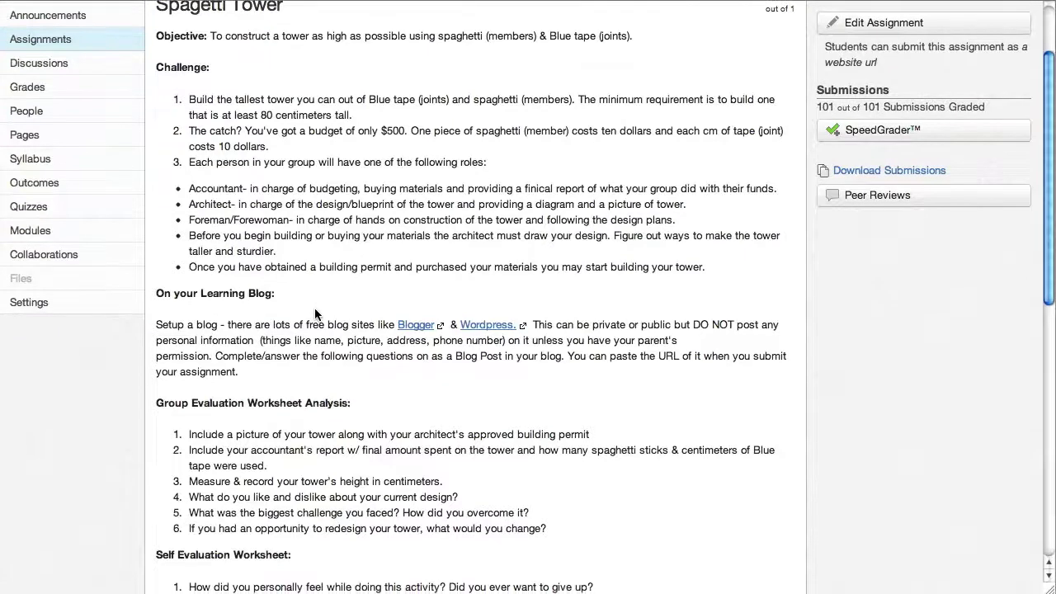
scroll(315, 313, "down", 1)
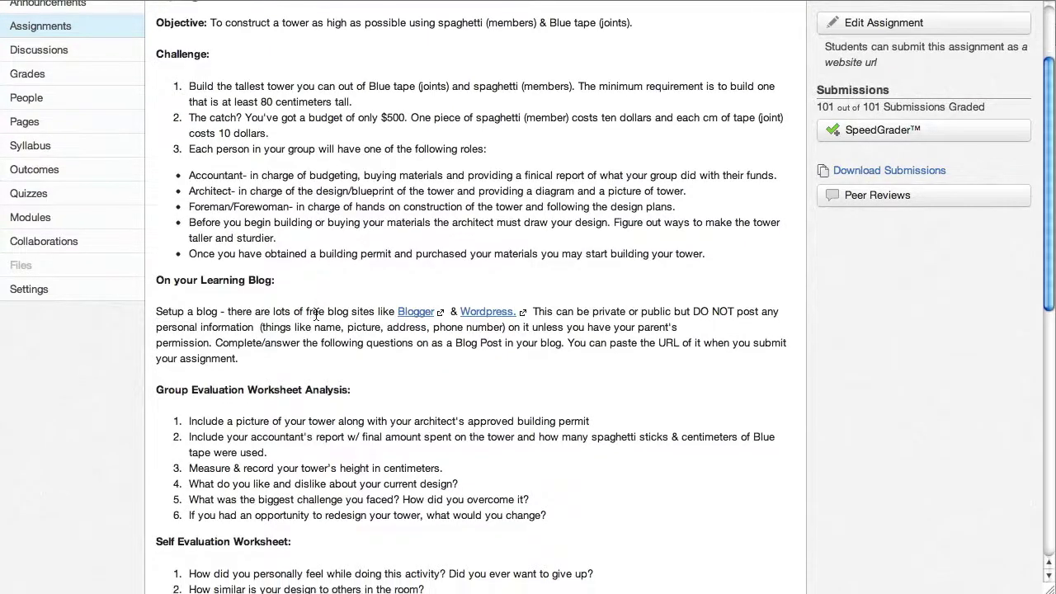
scroll(316, 315, "down", 3)
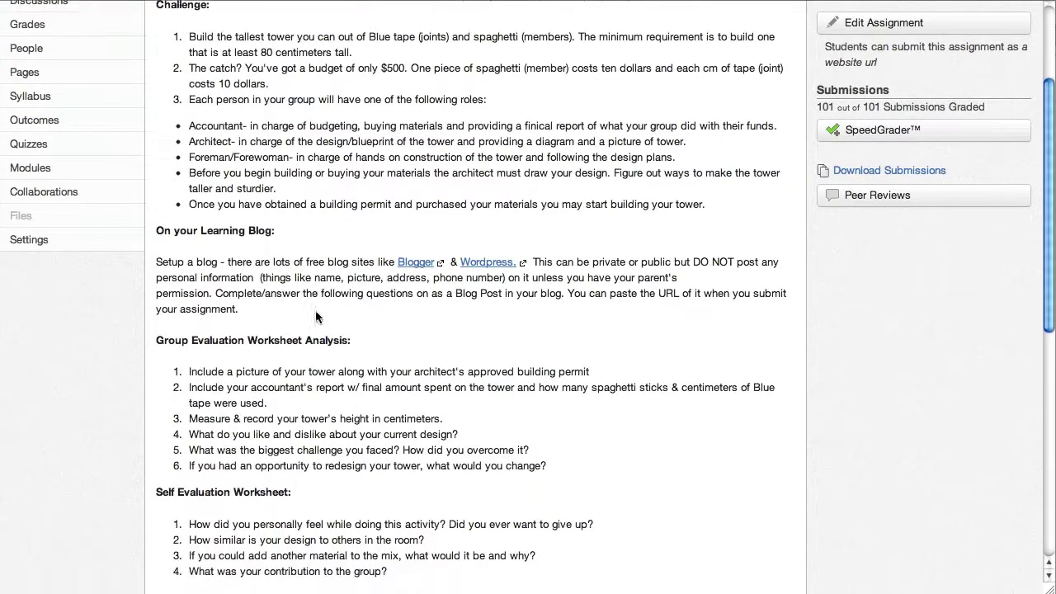
scroll(316, 317, "down", 1)
scroll(316, 315, "down", 1)
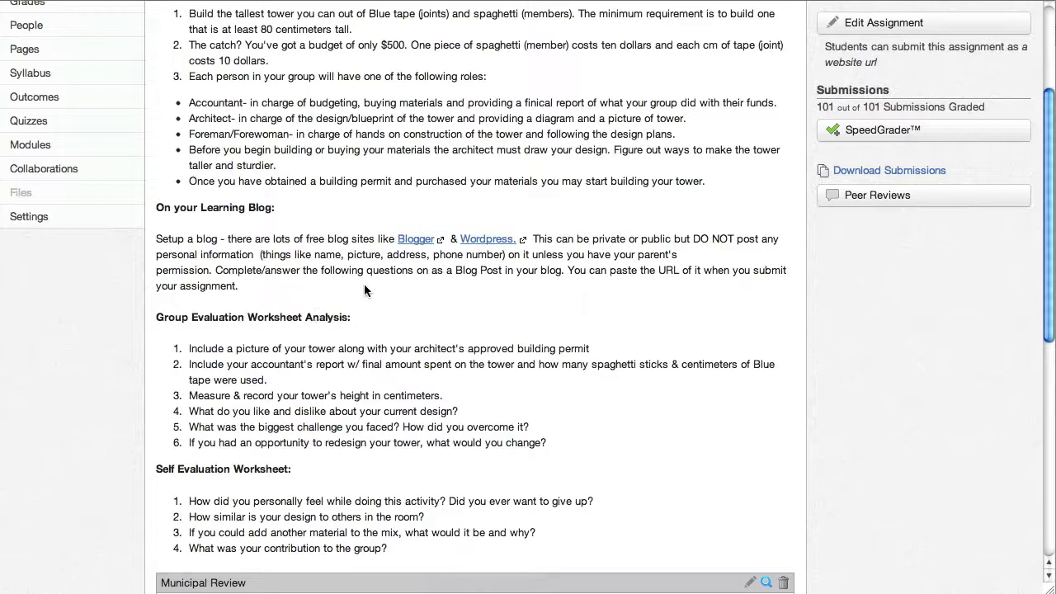
scroll(370, 281, "down", 1)
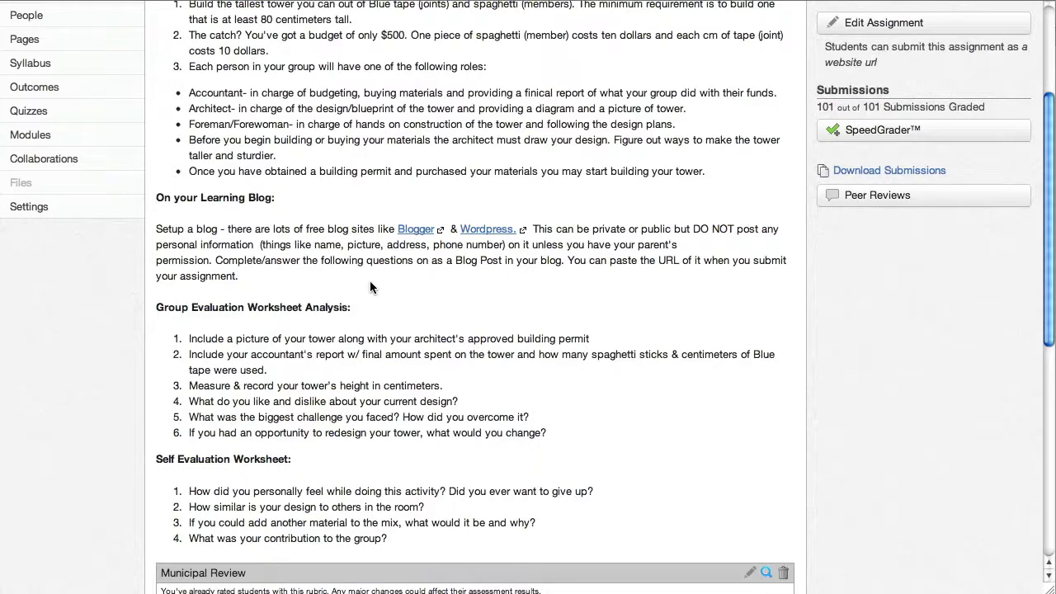
scroll(370, 286, "down", 1)
scroll(370, 286, "down", 2)
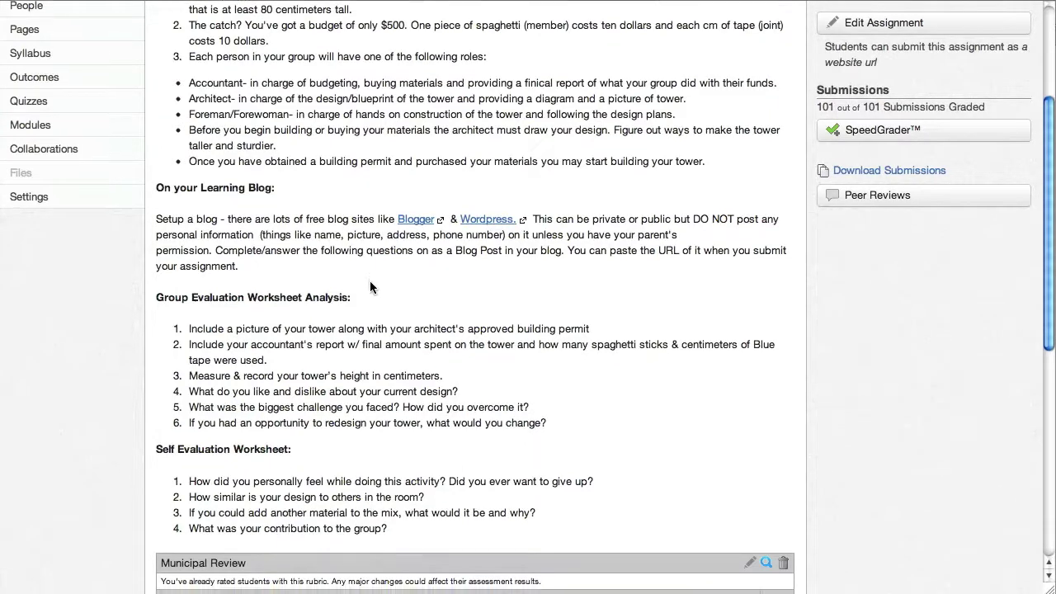
scroll(370, 286, "down", 1)
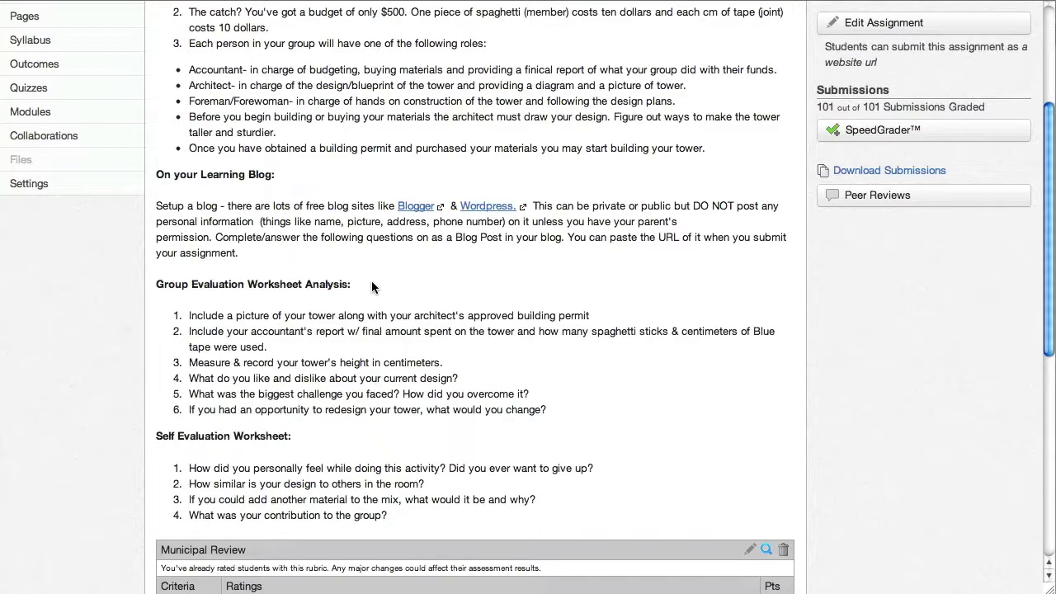
scroll(371, 286, "down", 1)
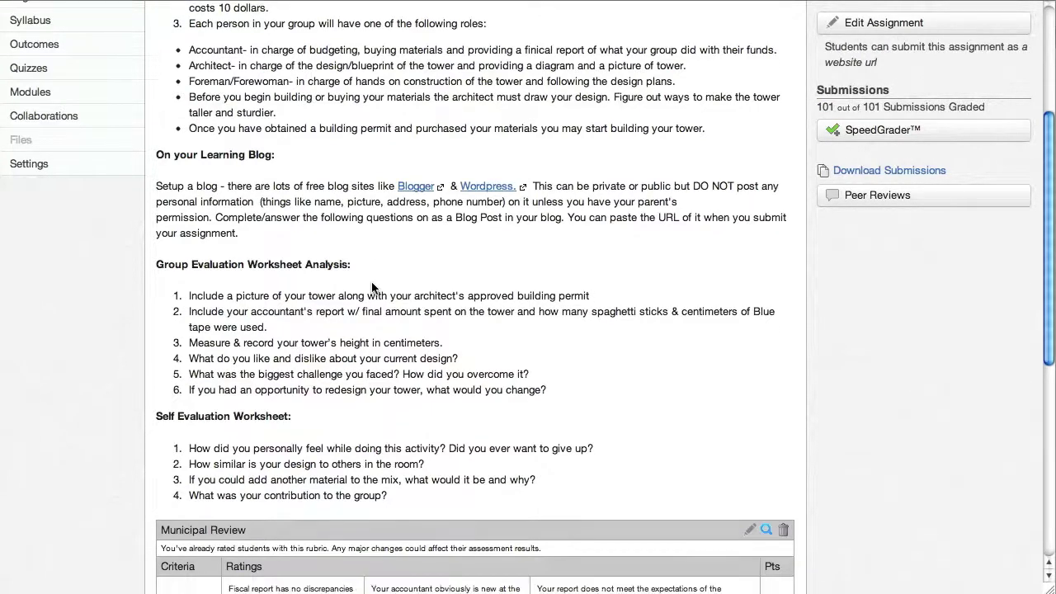
Examine the criteria, ratings and points of the Municipal Review rubric below the assignment instructions.
scroll(372, 286, "down", 5)
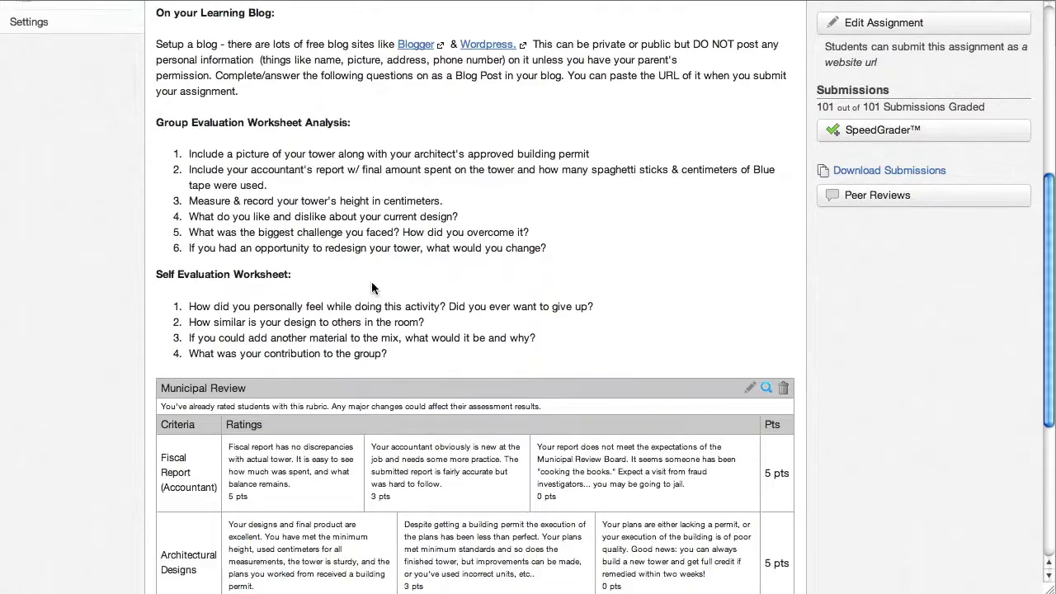
scroll(371, 286, "up", 5)
scroll(371, 287, "down", 7)
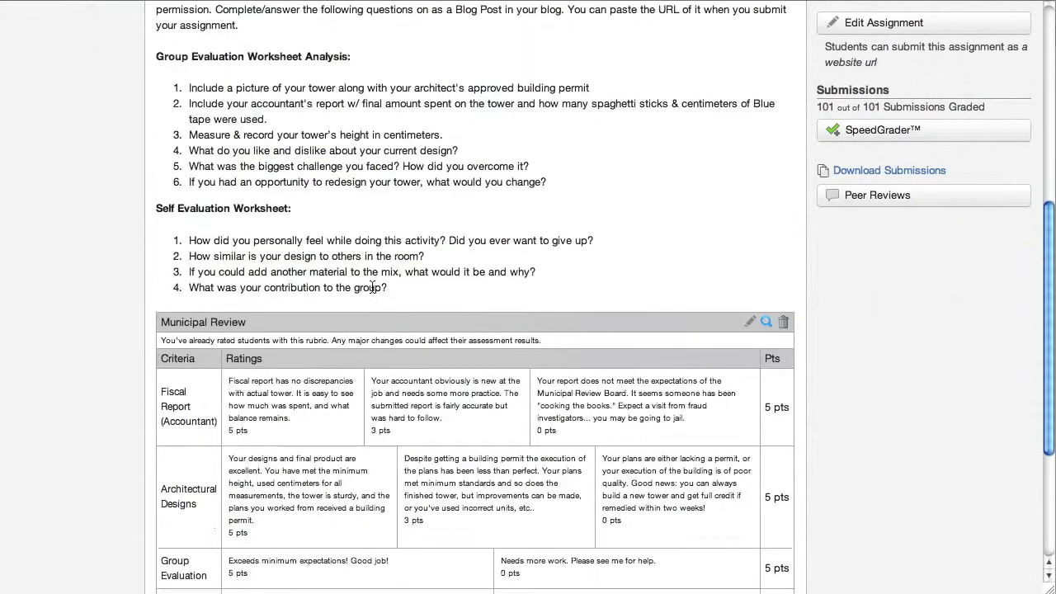
scroll(372, 286, "down", 5)
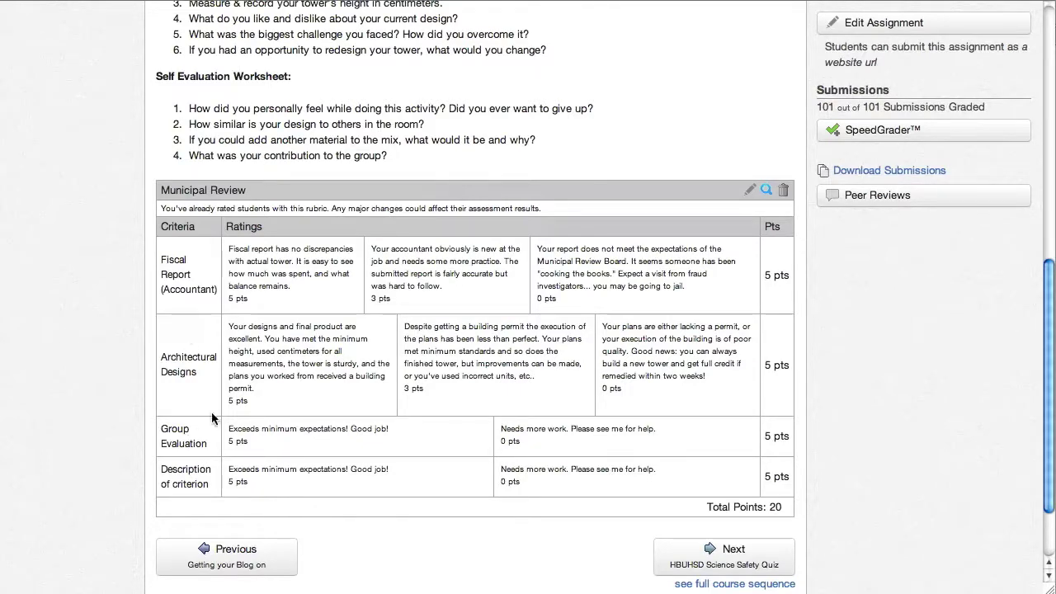
scroll(568, 289, "up", 1)
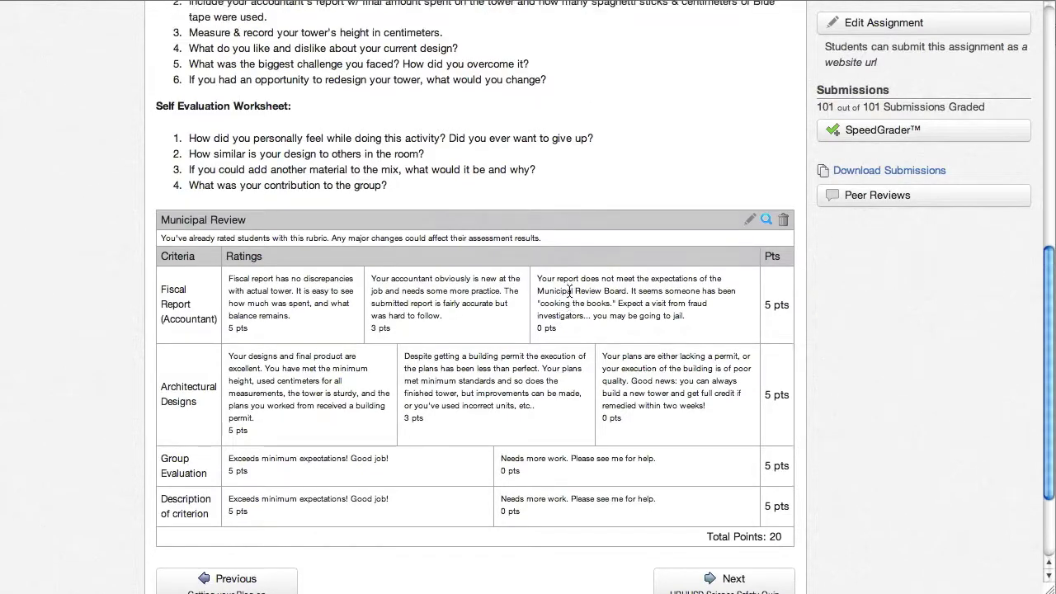
scroll(568, 291, "up", 5)
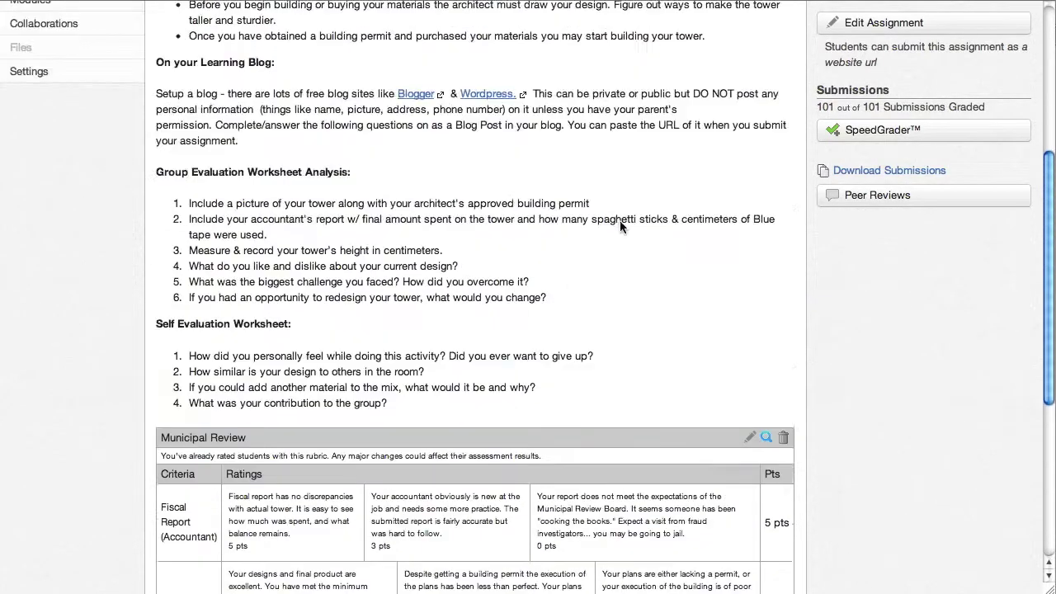
Open the Spagetti Tower assignment for editing and review its description, basic settings and available submission types.
left_click(879, 22)
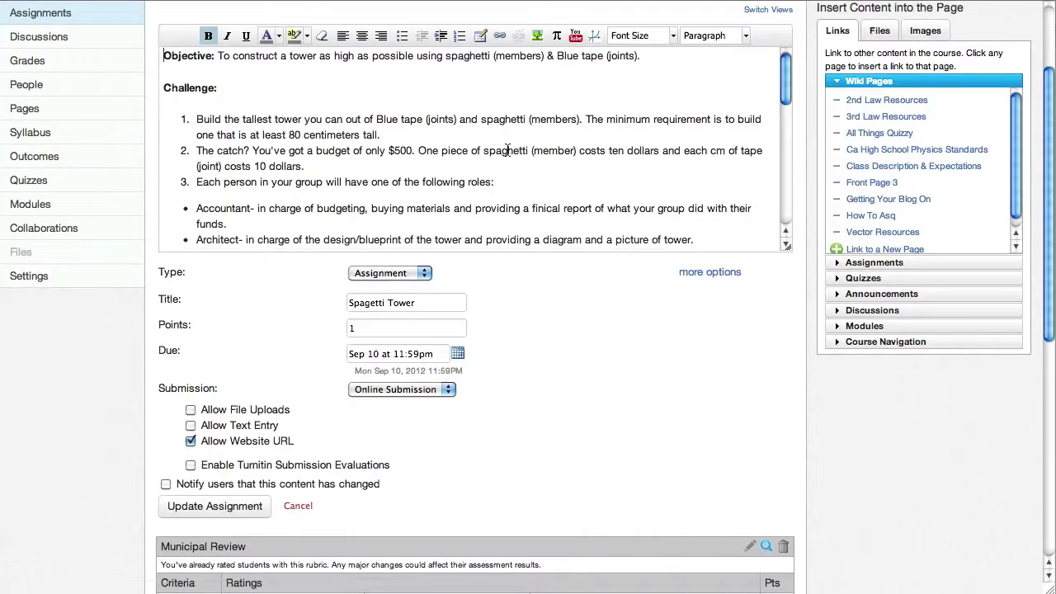
scroll(507, 150, "up", 1)
scroll(508, 149, "up", 1)
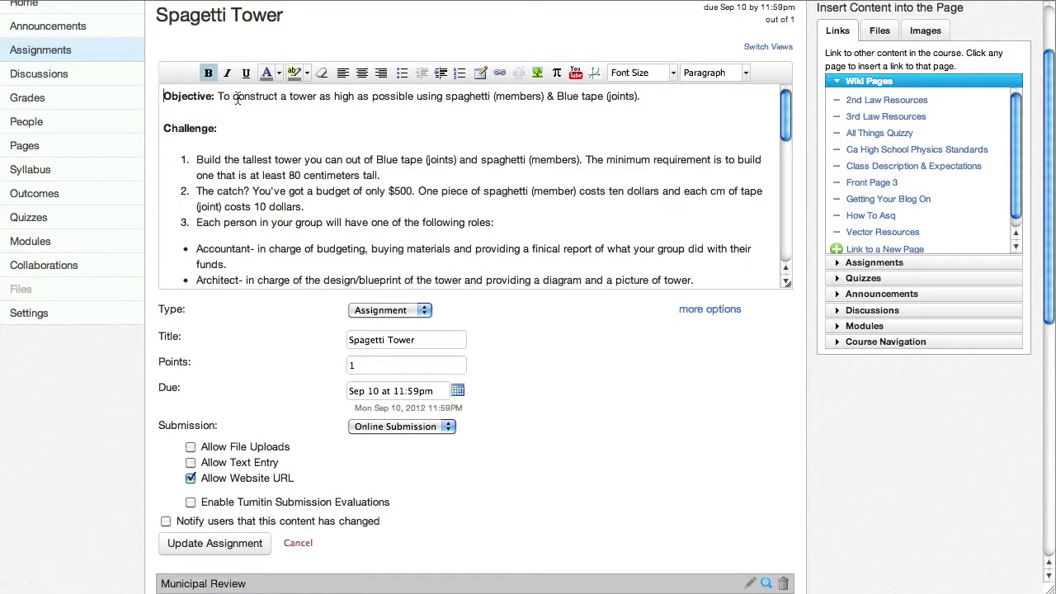
scroll(224, 120, "down", 2)
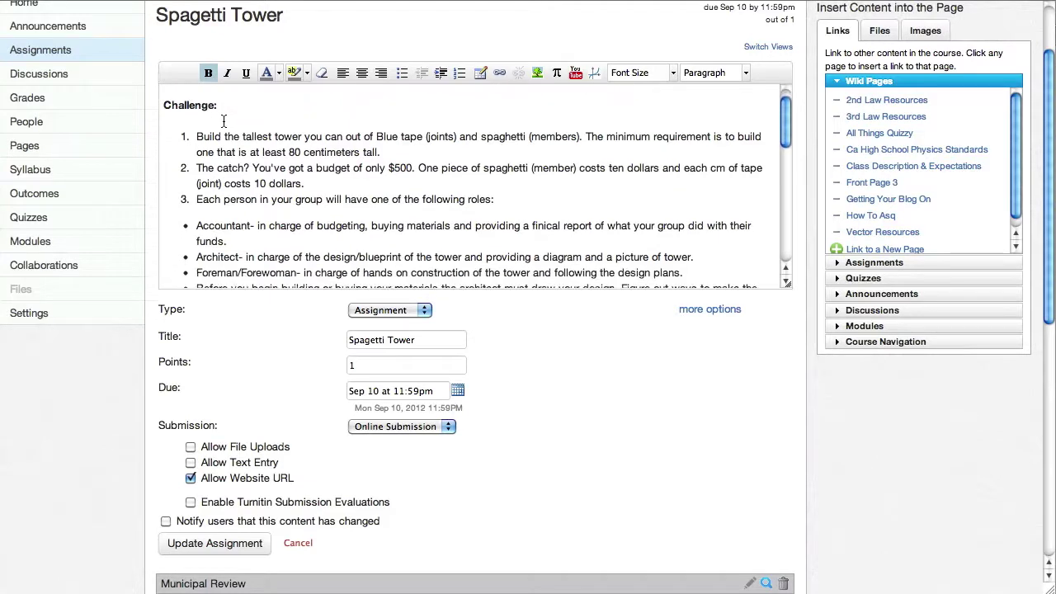
scroll(223, 120, "down", 1)
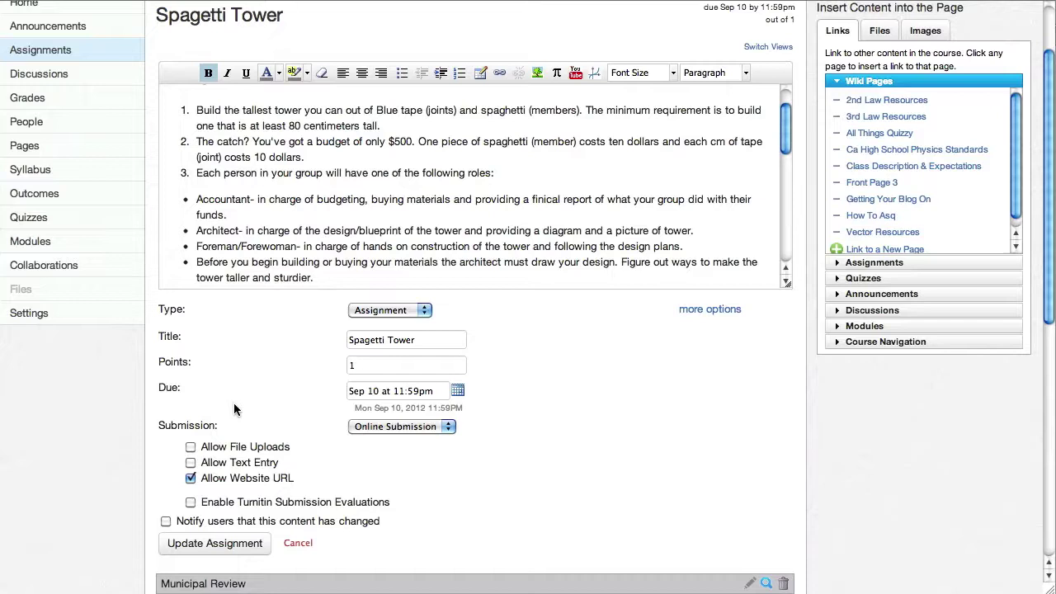
scroll(233, 404, "down", 2)
scroll(234, 408, "down", 3)
scroll(232, 409, "down", 1)
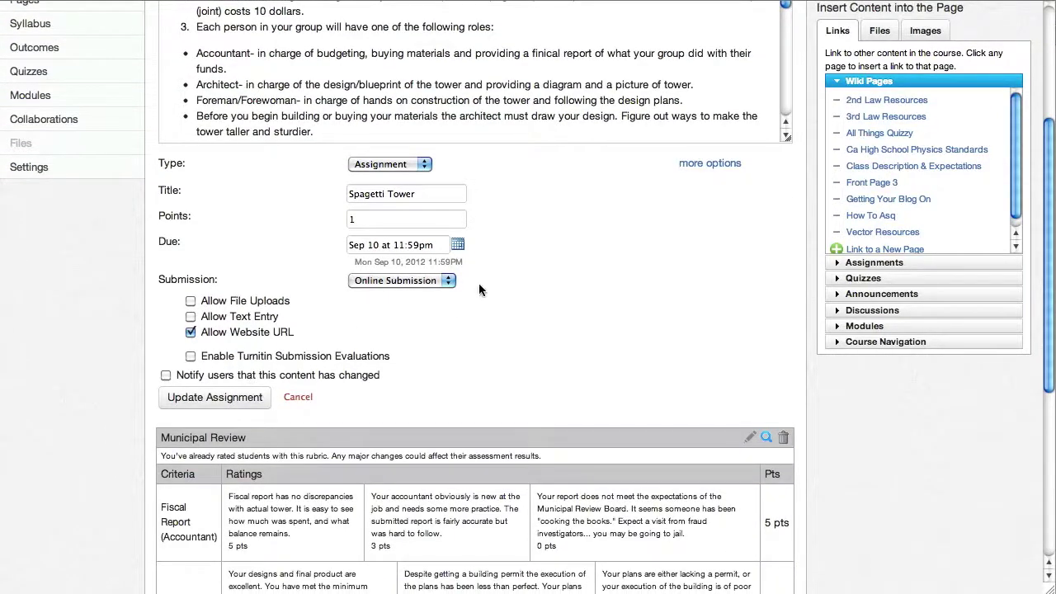
left_click(452, 279)
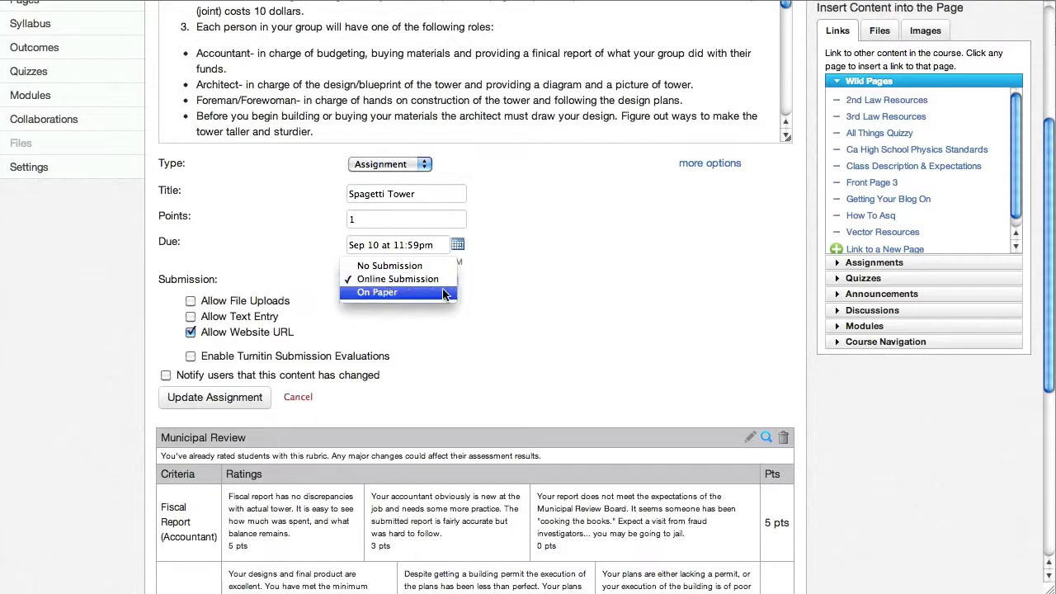
left_click(472, 278)
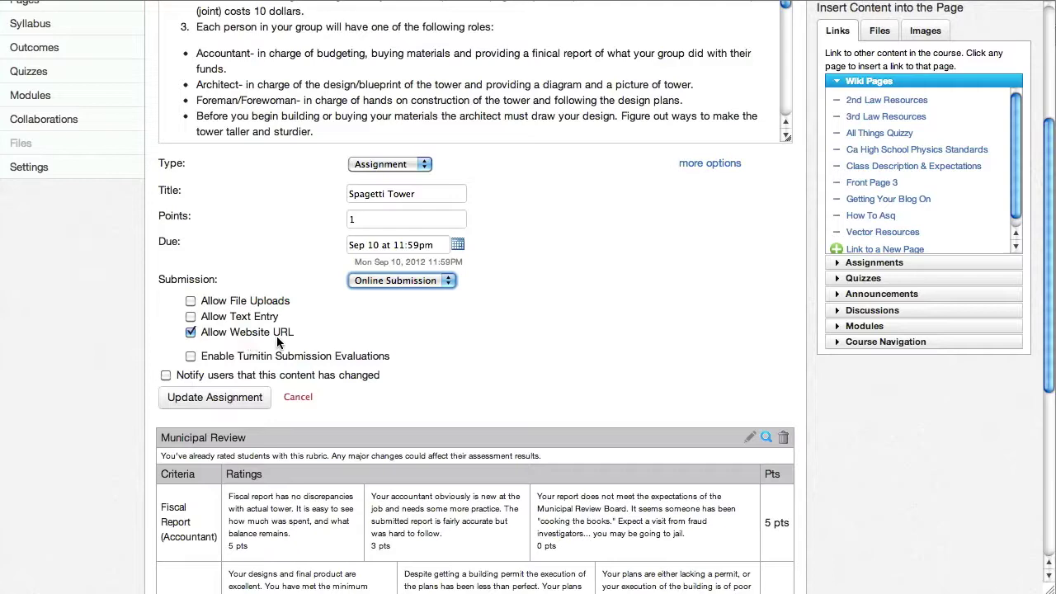
Show the assignment's additional options and preview the group assignment settings, leaving the group option off.
scroll(655, 149, "down", 2)
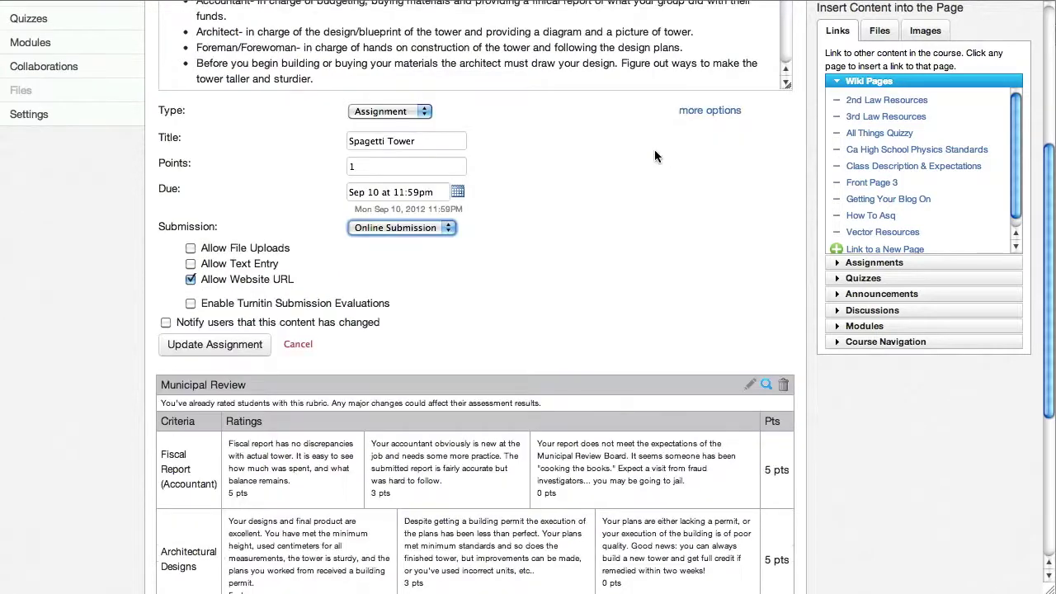
left_click(688, 113)
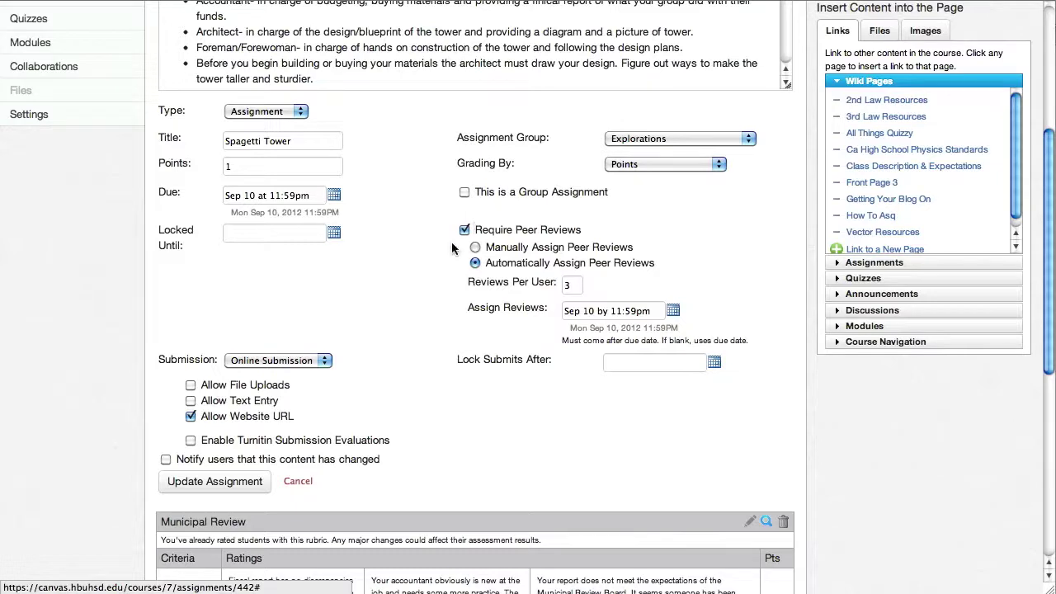
left_click(463, 192)
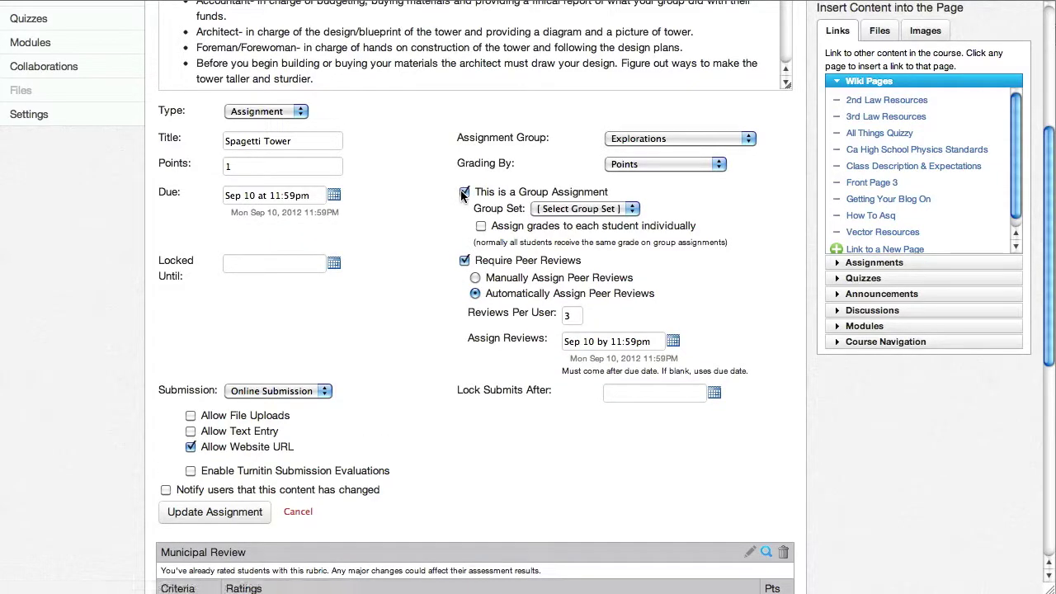
left_click(463, 192)
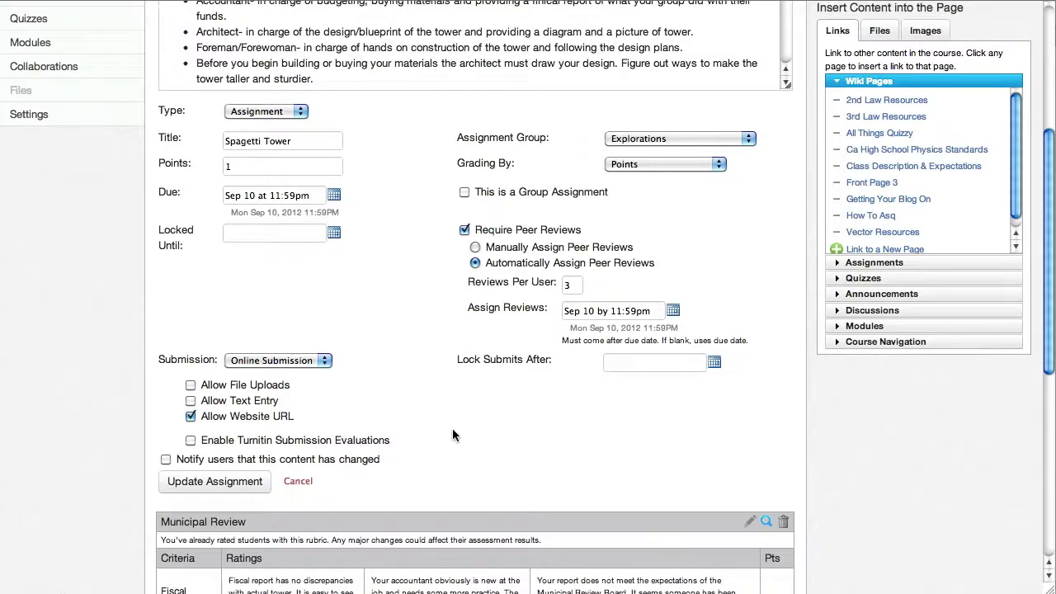
Review the peer review and submission settings of the assignment, along with its Municipal Review rubric.
scroll(451, 431, "down", 1)
scroll(510, 346, "down", 4)
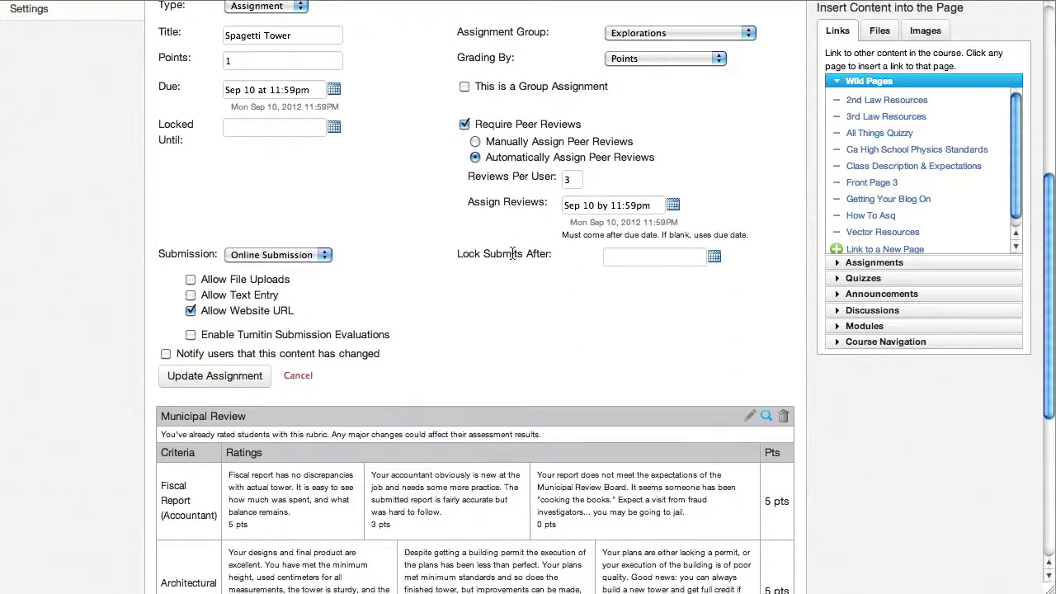
scroll(511, 252, "down", 1)
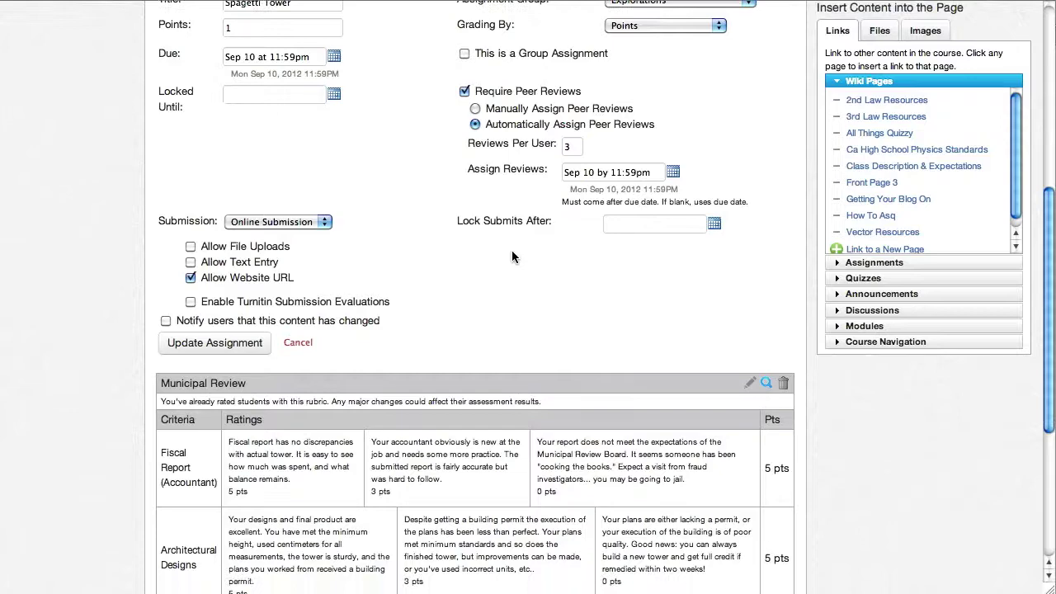
scroll(511, 257, "down", 2)
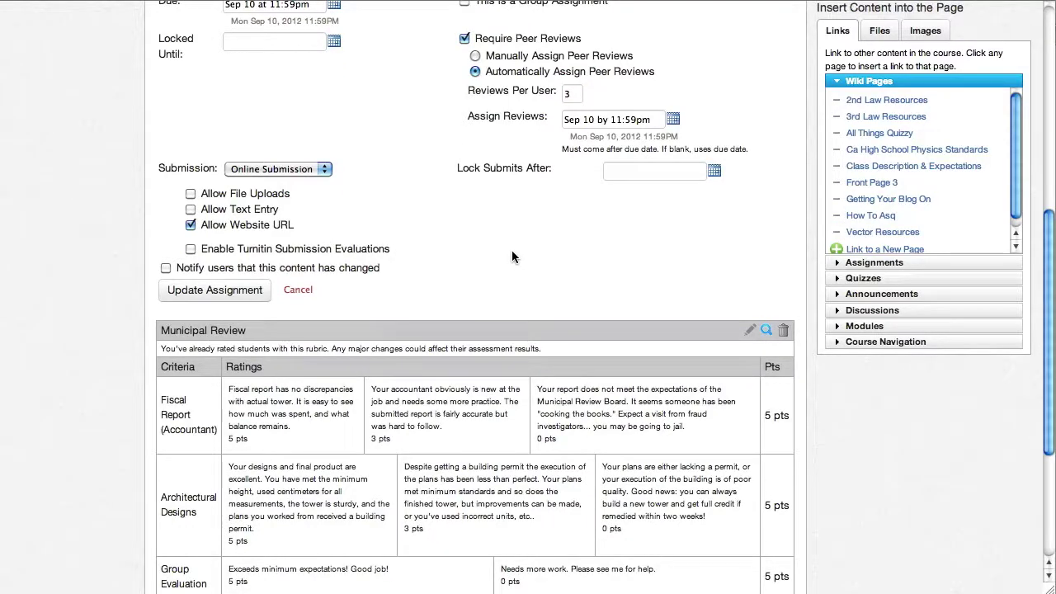
scroll(511, 257, "down", 1)
scroll(511, 257, "down", 5)
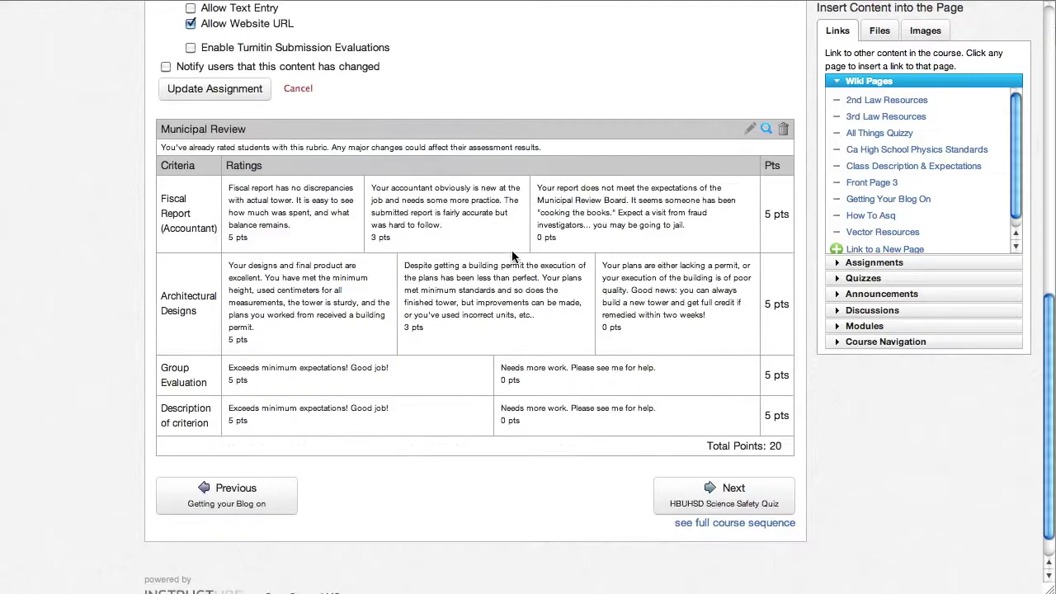
scroll(512, 257, "up", 5)
scroll(512, 256, "up", 13)
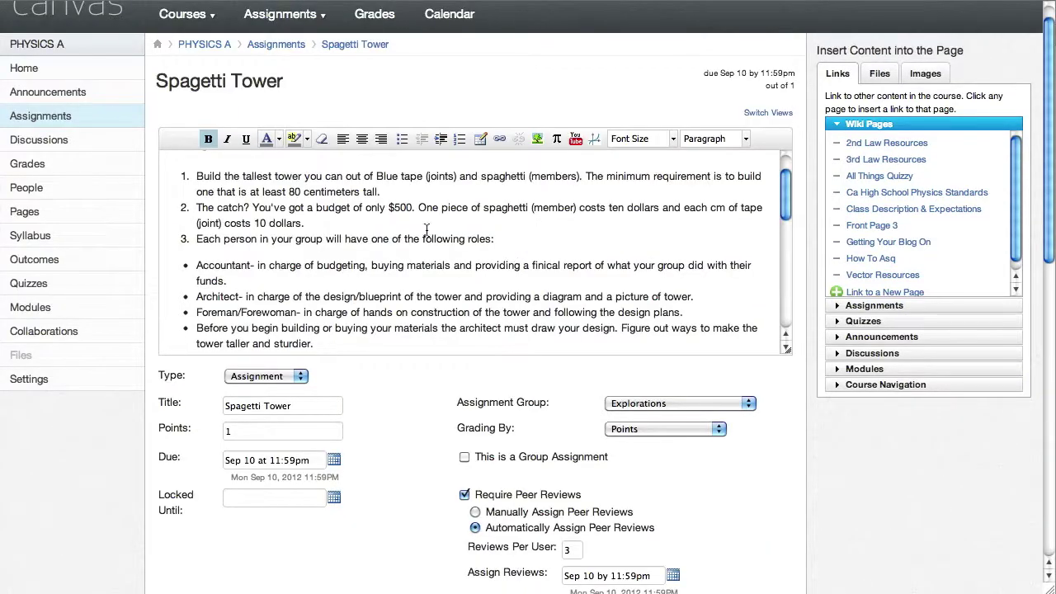
Leave the editor for the assignments list, open Spagetti Tower in SpeedGrader and display the second student's submission.
left_click(66, 123)
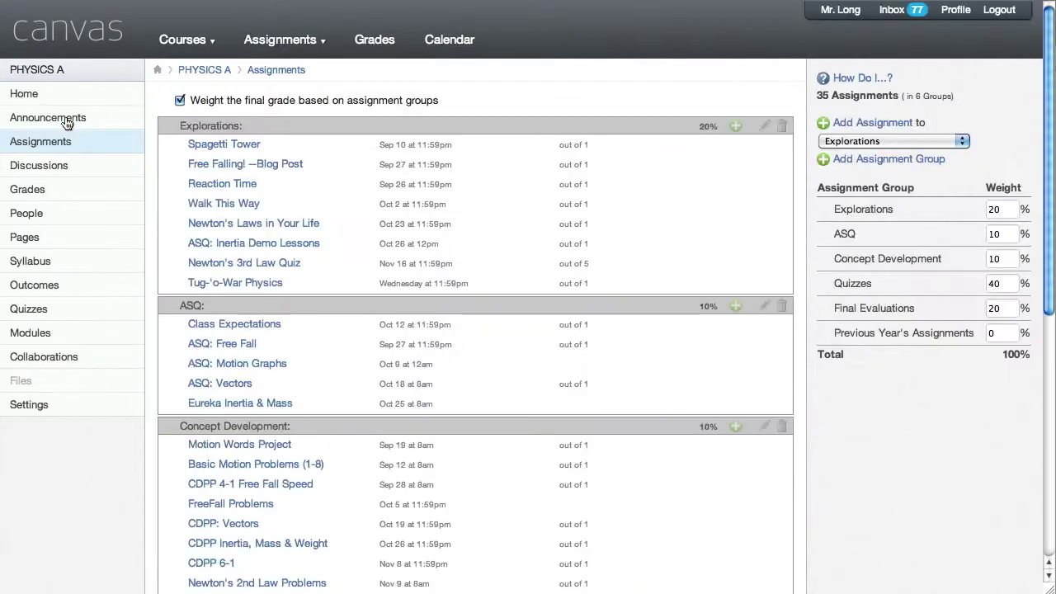
left_click(208, 146)
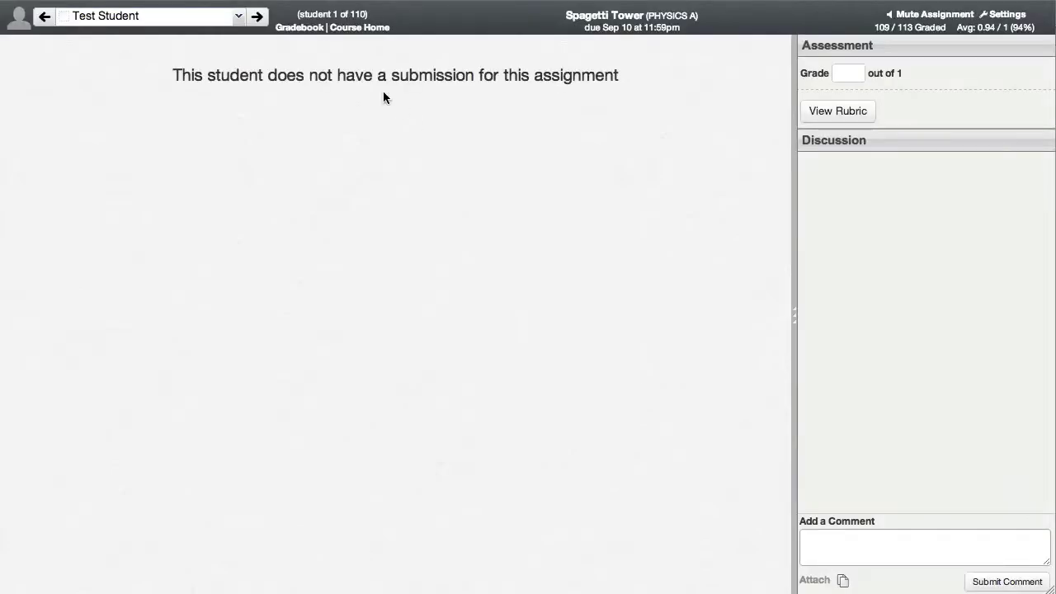
left_click(238, 18)
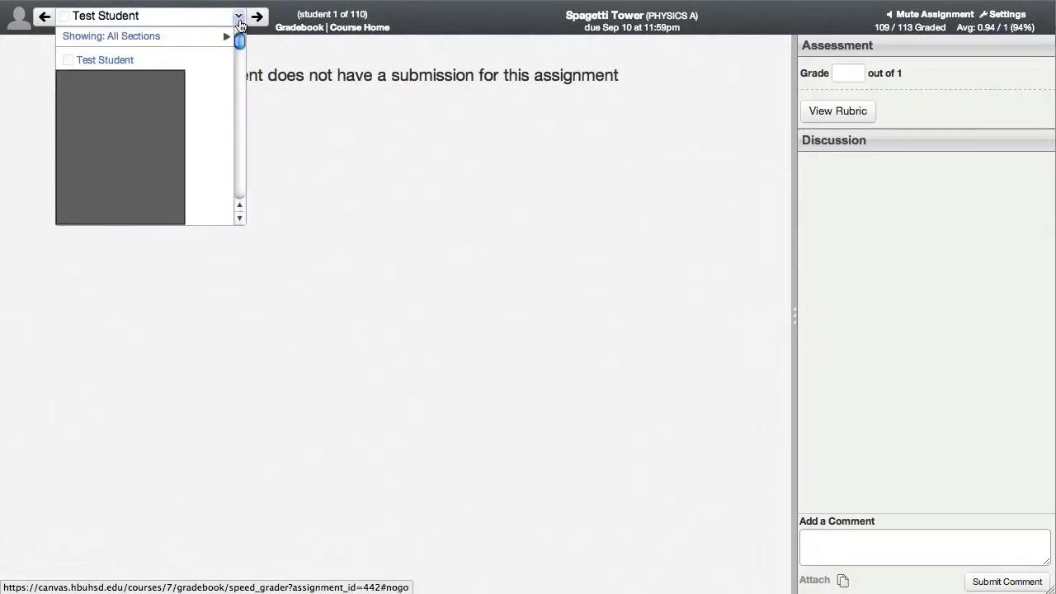
left_click(214, 103)
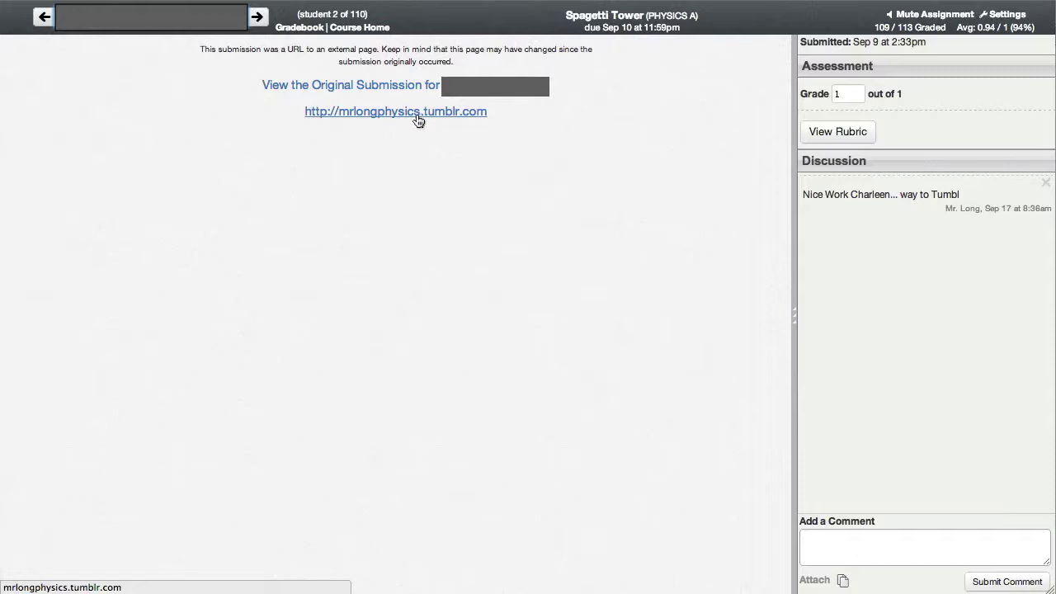
Open the Tumblr blog submitted by the second student and examine its tower photo, cost sheet and written answers.
left_click(418, 118)
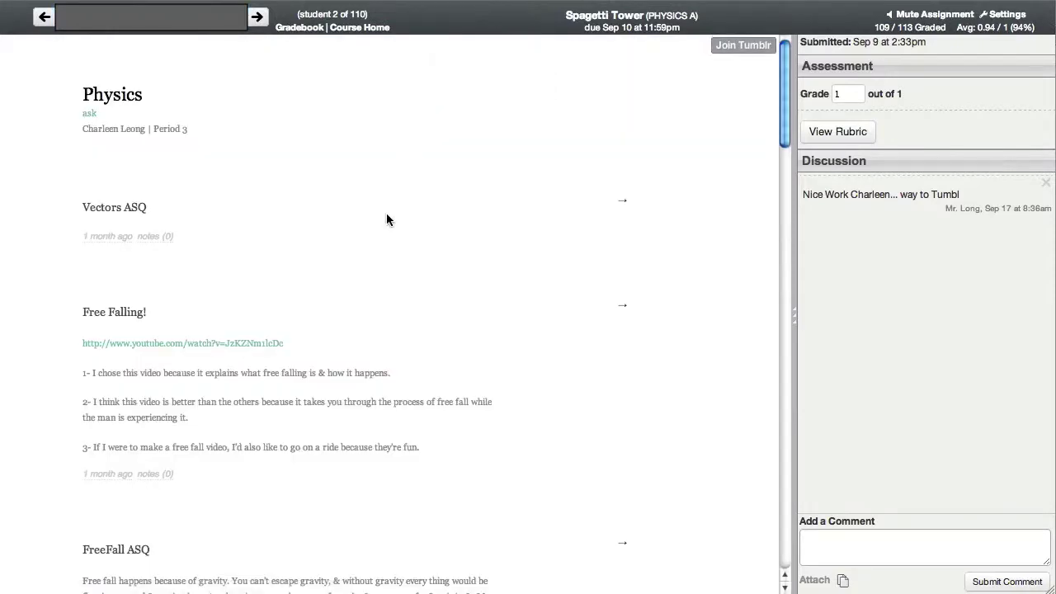
scroll(355, 148, "down", 5)
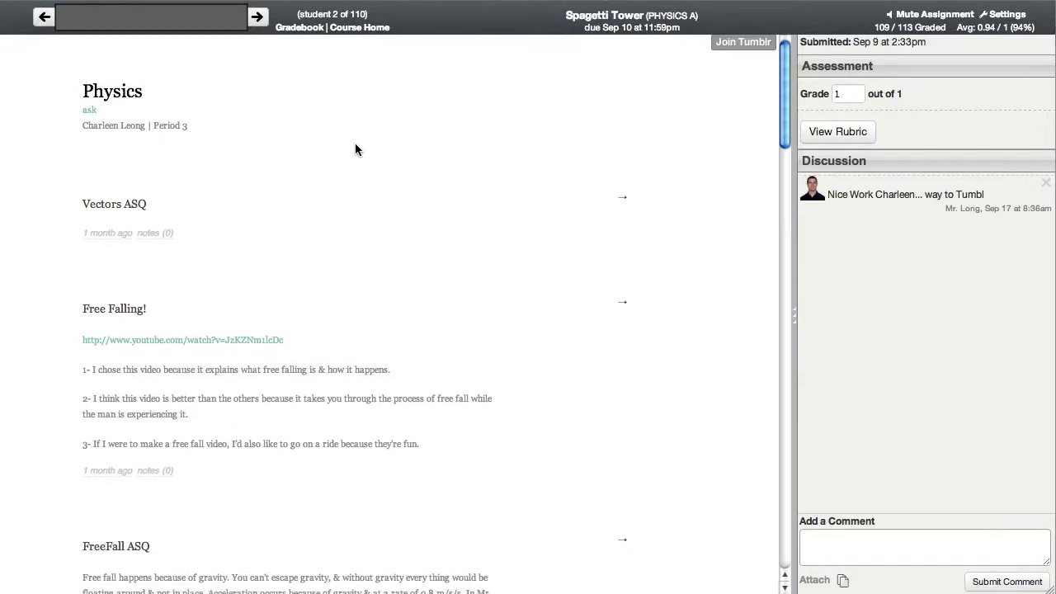
scroll(355, 147, "down", 15)
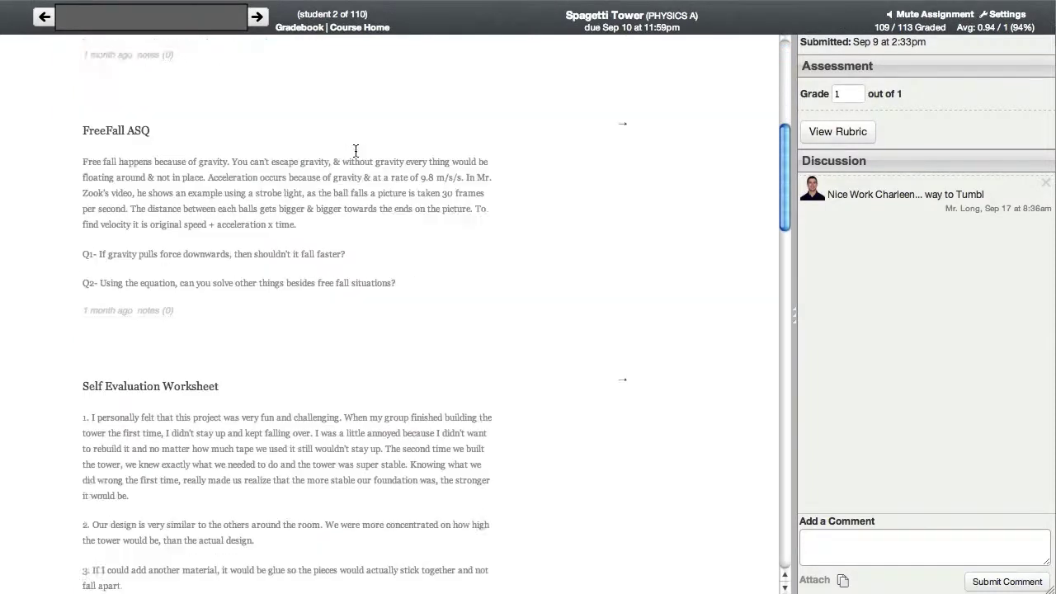
scroll(355, 147, "down", 3)
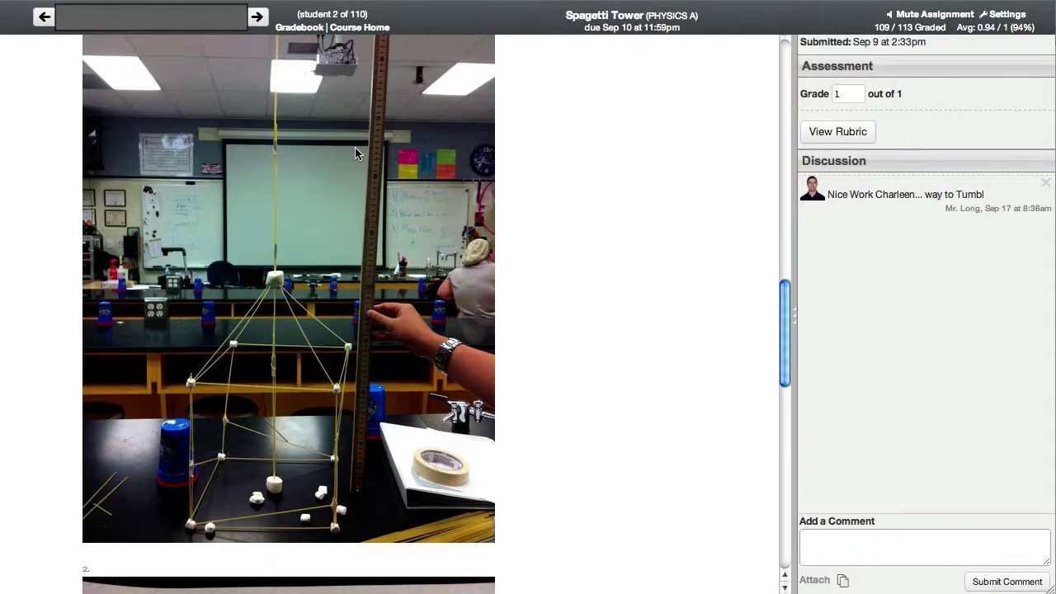
scroll(355, 147, "down", 10)
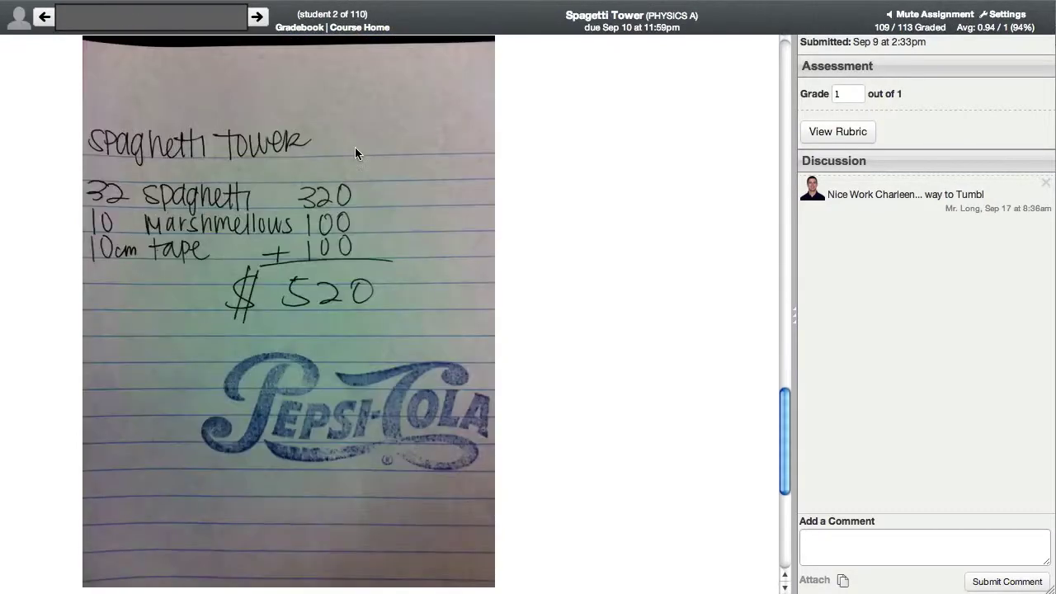
scroll(355, 146, "down", 1)
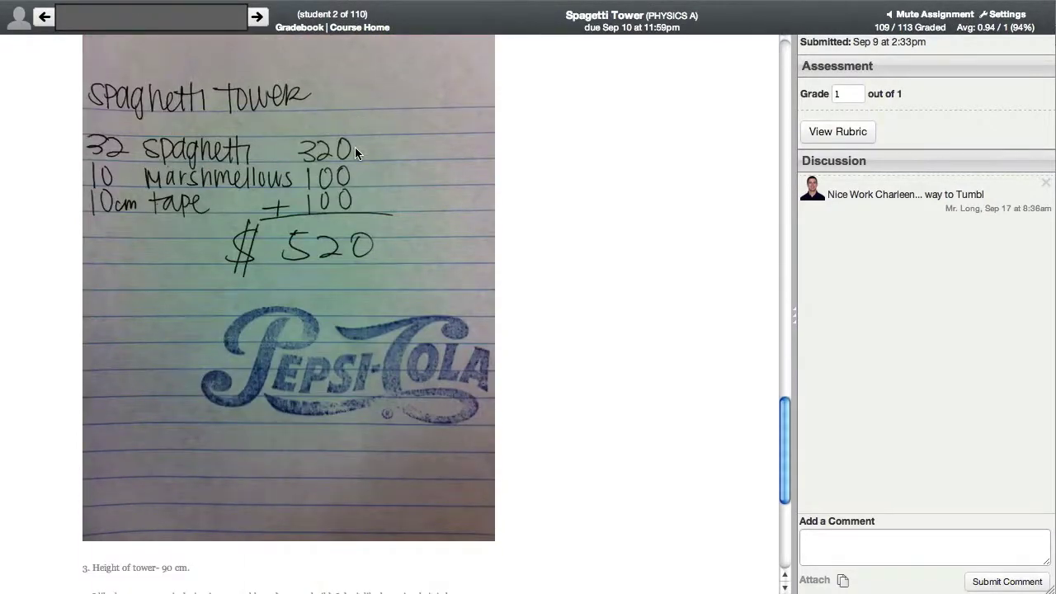
scroll(354, 151, "down", 6)
scroll(169, 394, "up", 16)
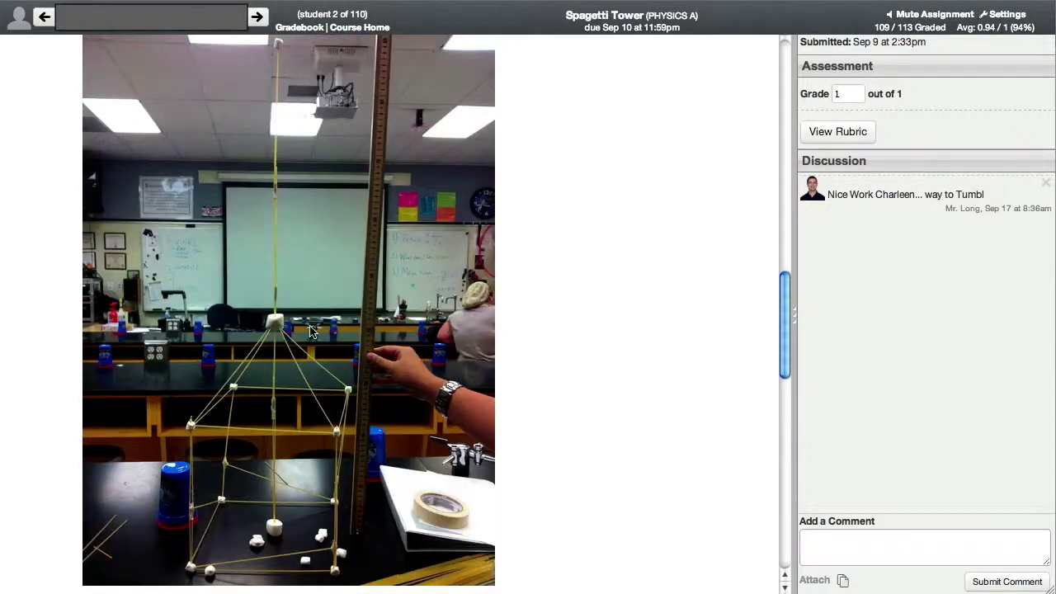
Bring up the Municipal Review rubric and try out the Fiscal Report ratings, ending on 5 points.
left_click(833, 131)
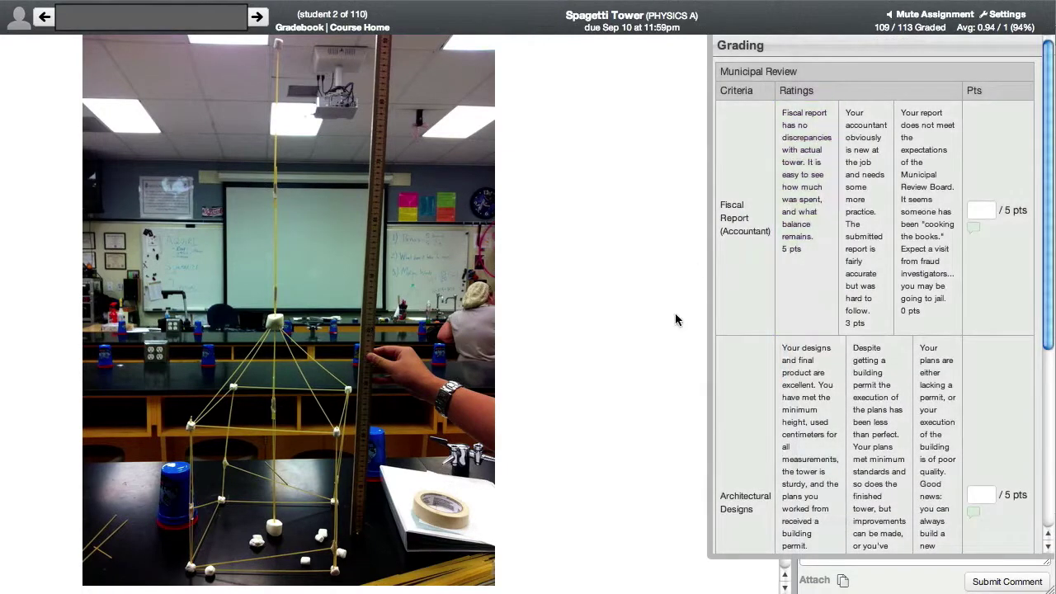
left_click(813, 164)
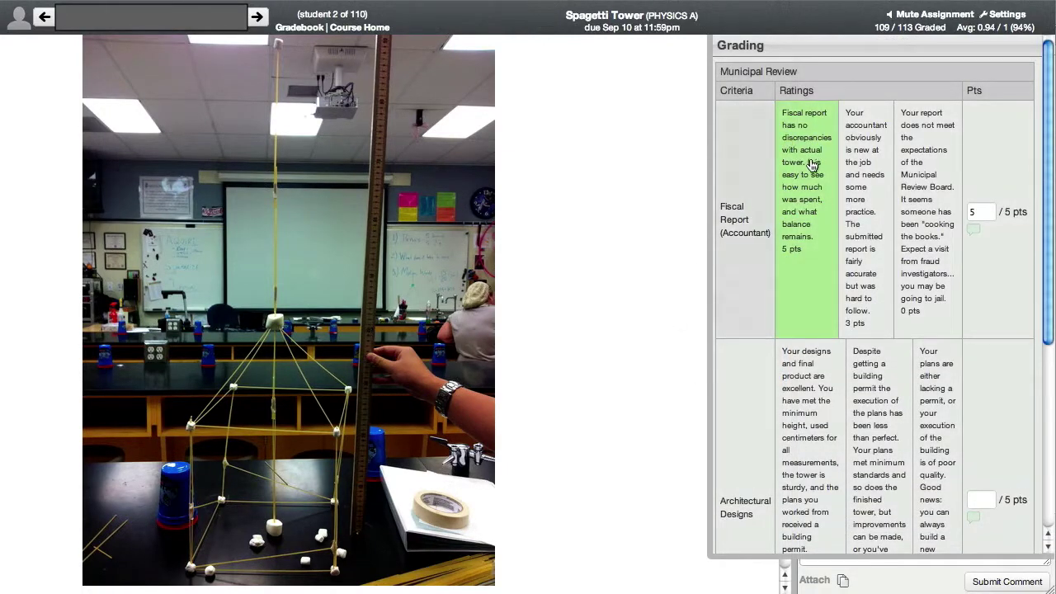
left_click(866, 235)
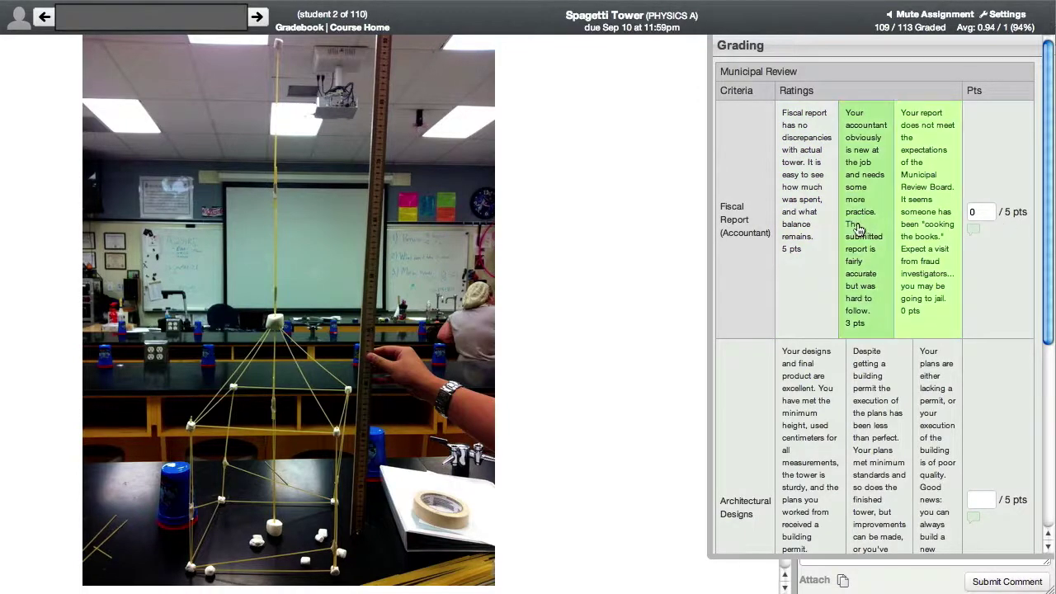
left_click(813, 235)
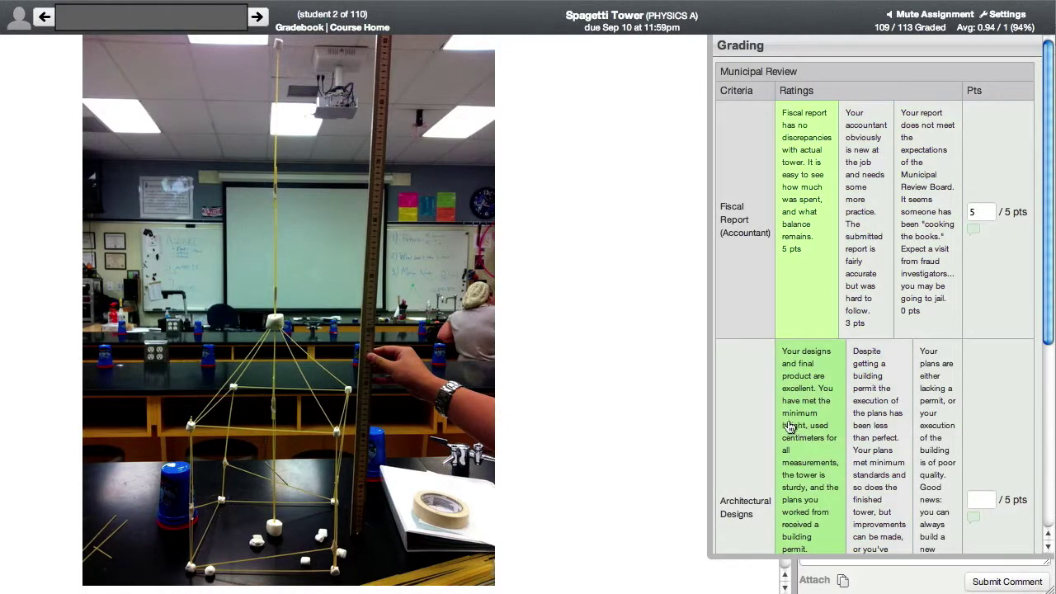
Try rating Architectural Designs at 3 points and both Group Evaluation and Description of criterion at 5 points.
left_click(903, 410)
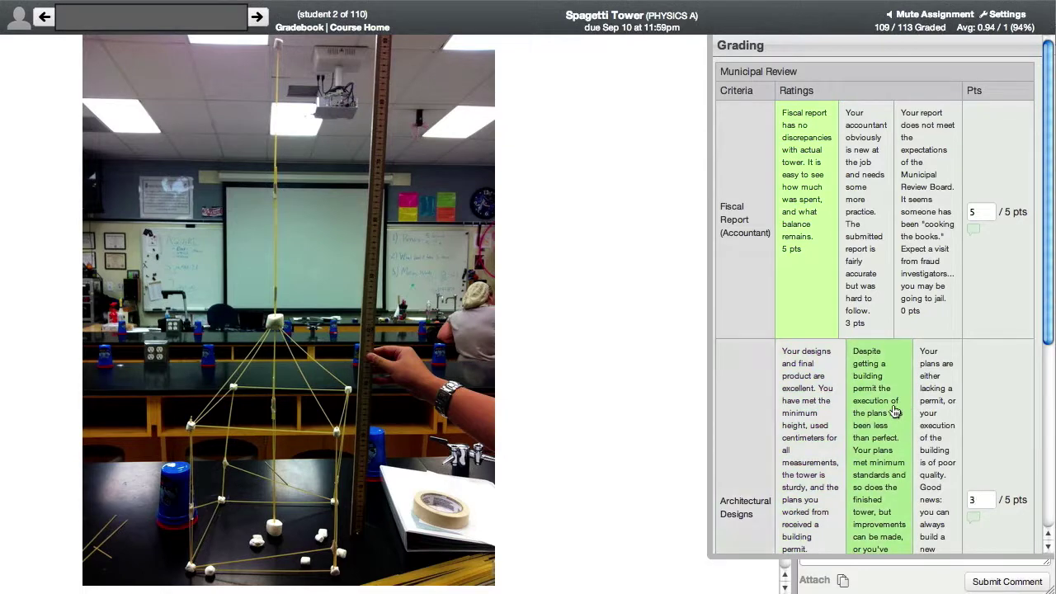
scroll(899, 413, "down", 3)
left_click(827, 471)
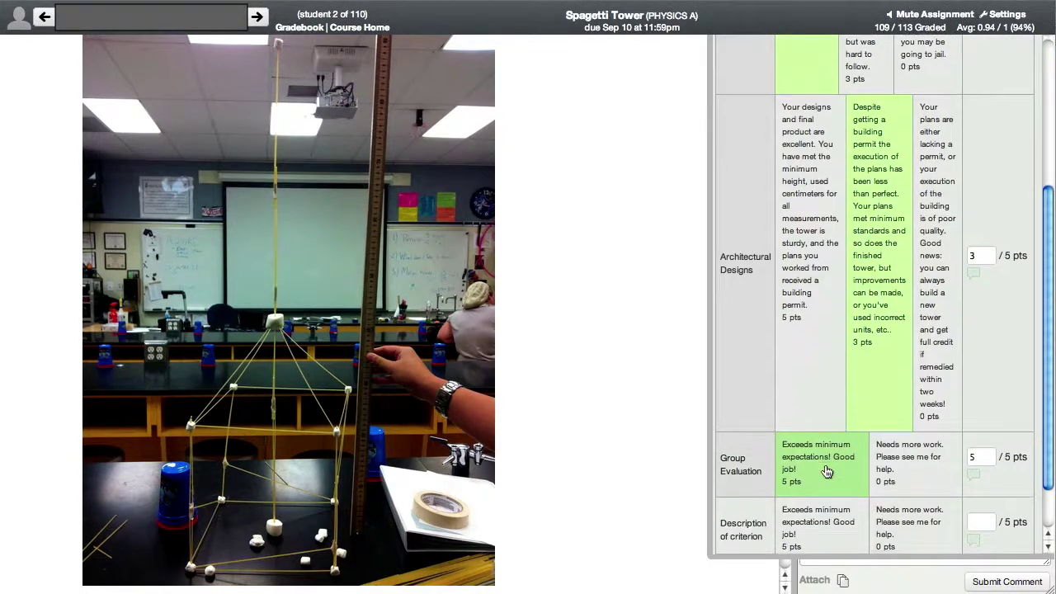
scroll(828, 471, "down", 1)
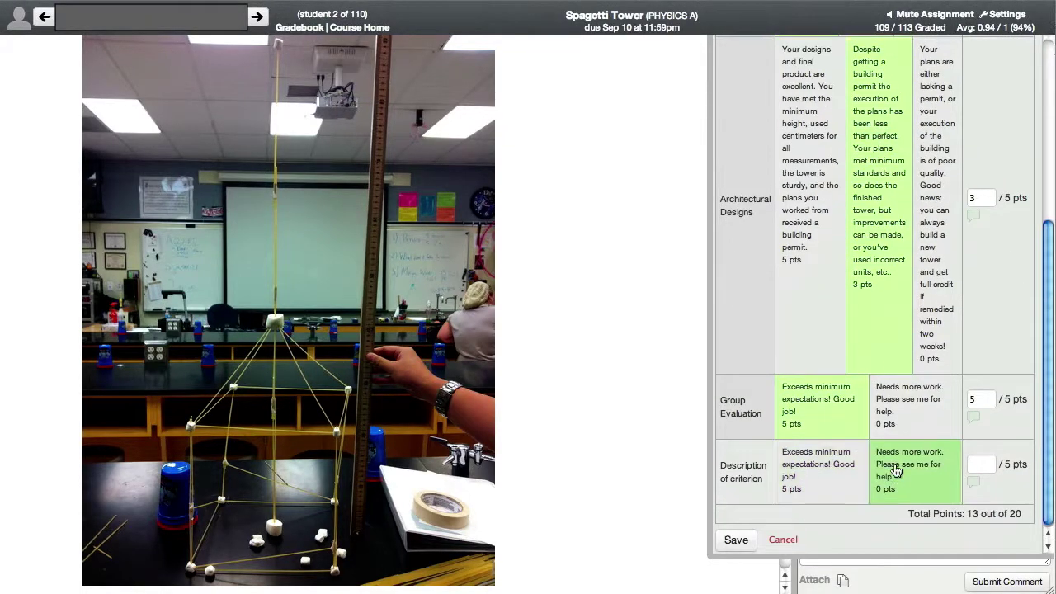
left_click(851, 476)
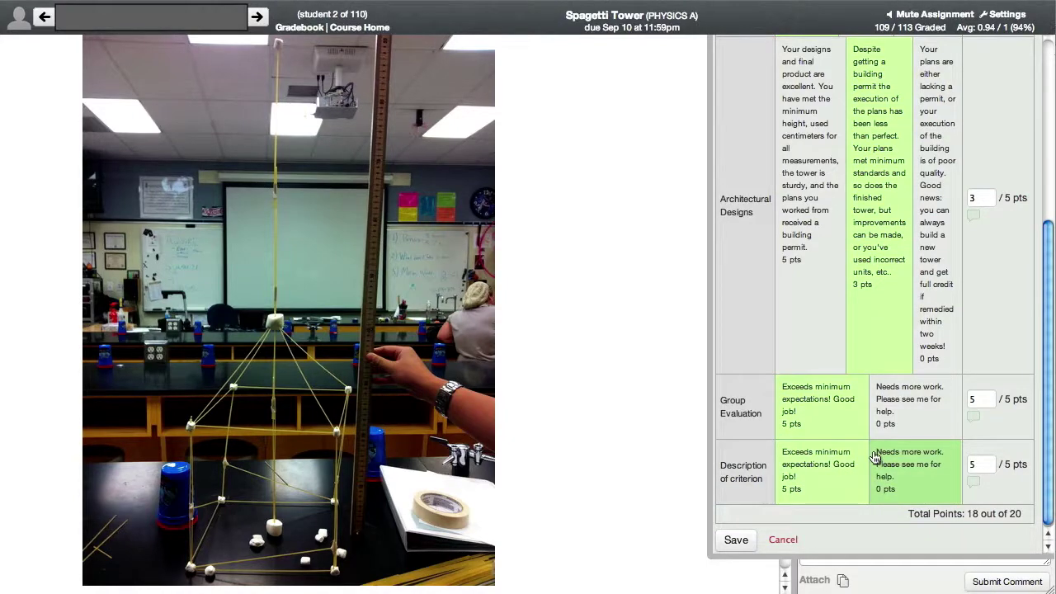
scroll(1006, 346, "up", 5)
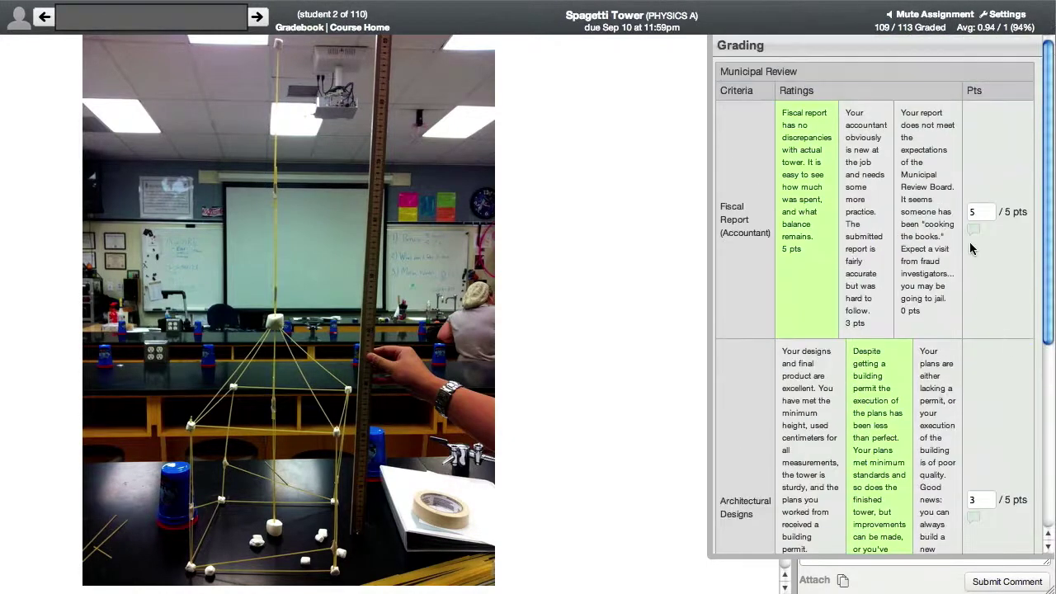
scroll(874, 368, "down", 5)
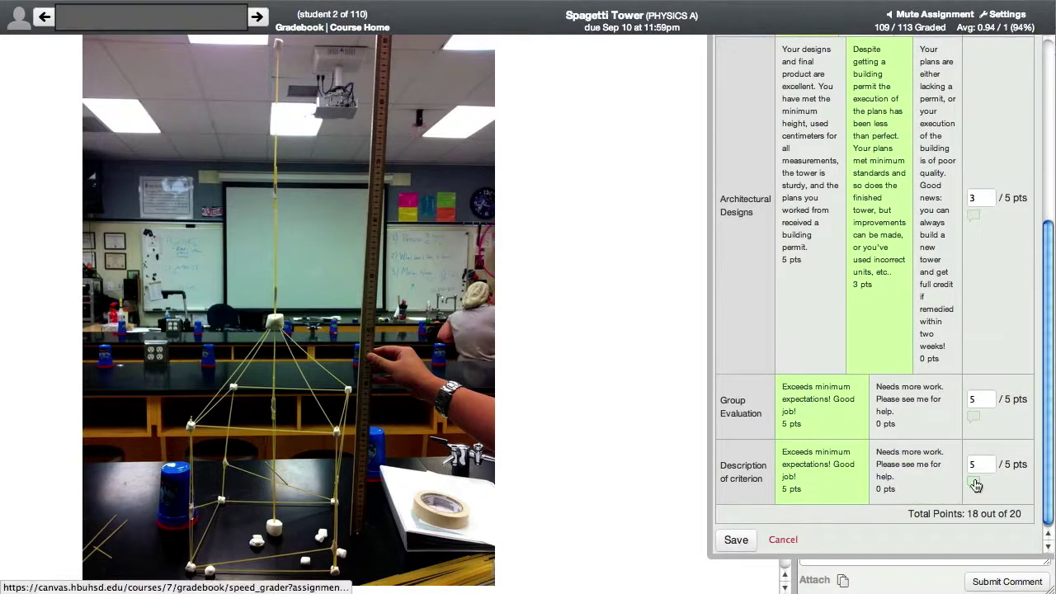
Rate Group Evaluation at 0 points, preview its additional comments form, and close the rubric without saving.
left_click(955, 422)
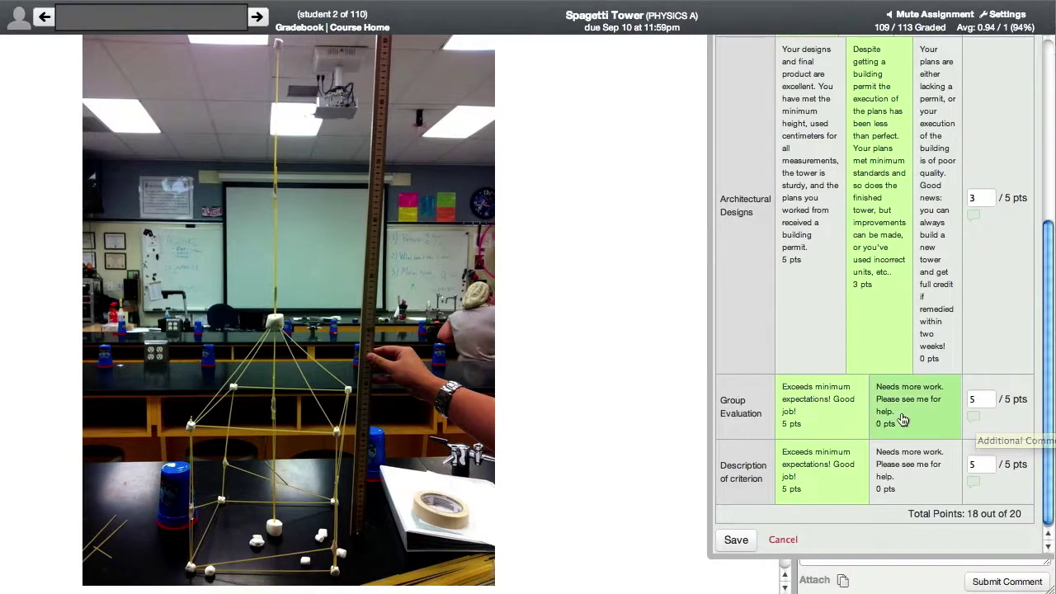
left_click(972, 418)
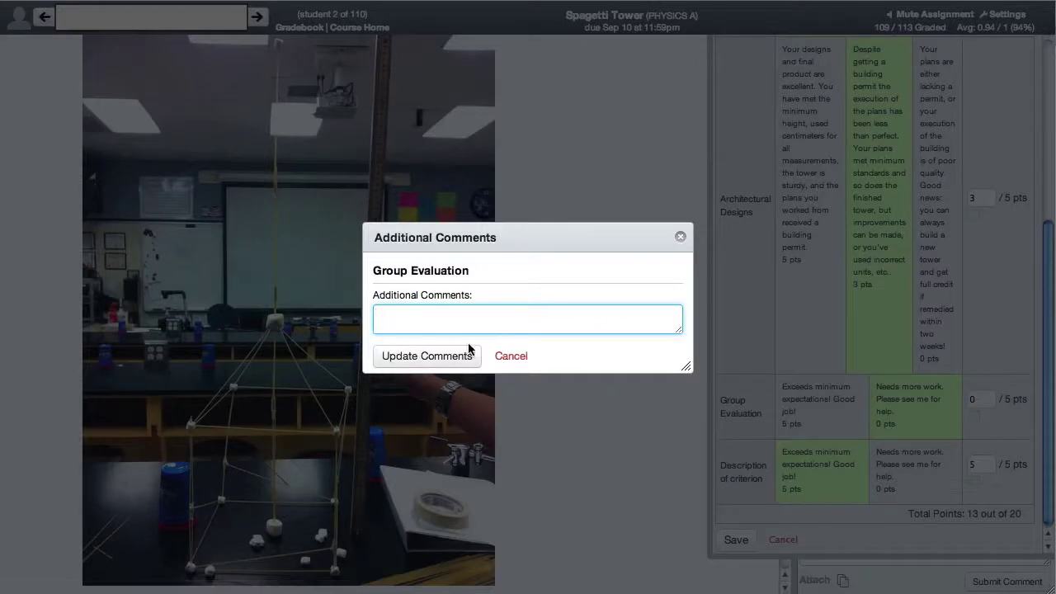
left_click(516, 356)
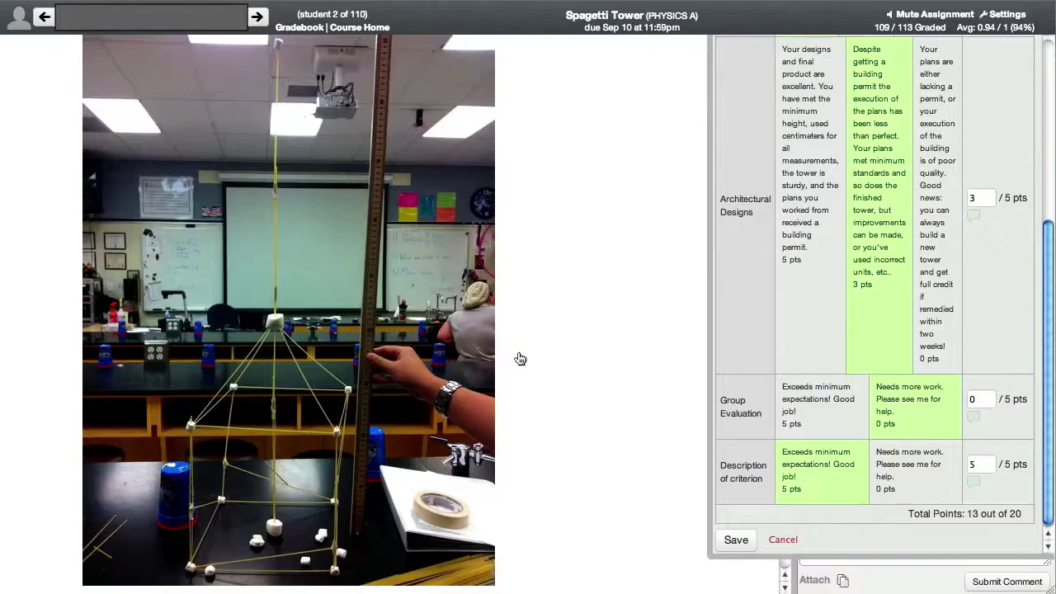
left_click(782, 541)
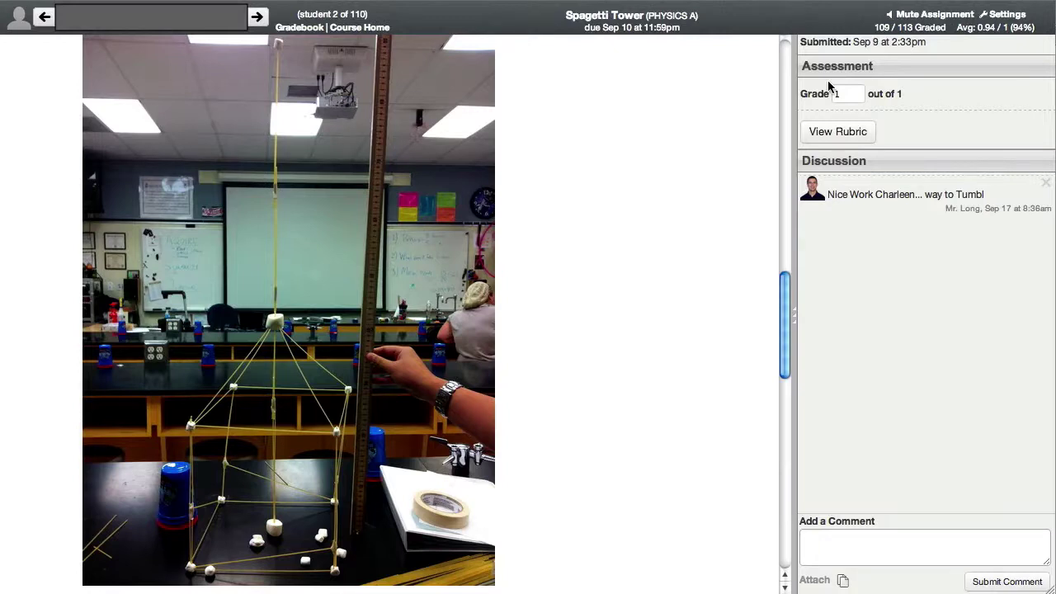
Show where to add a submission comment and review the blog's remaining answers about the tower.
left_click(851, 549)
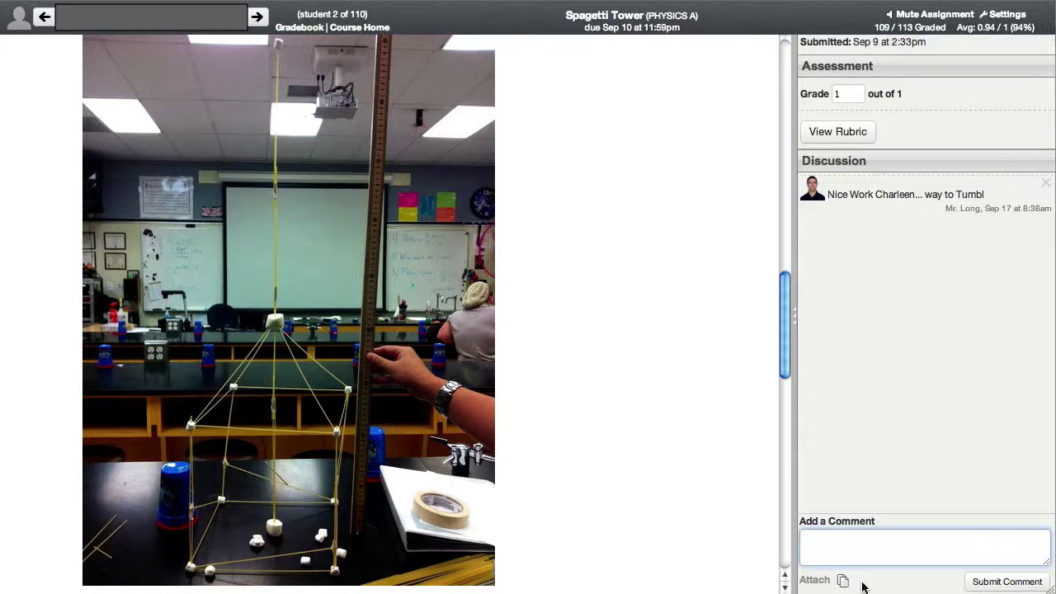
scroll(783, 425, "down", 1)
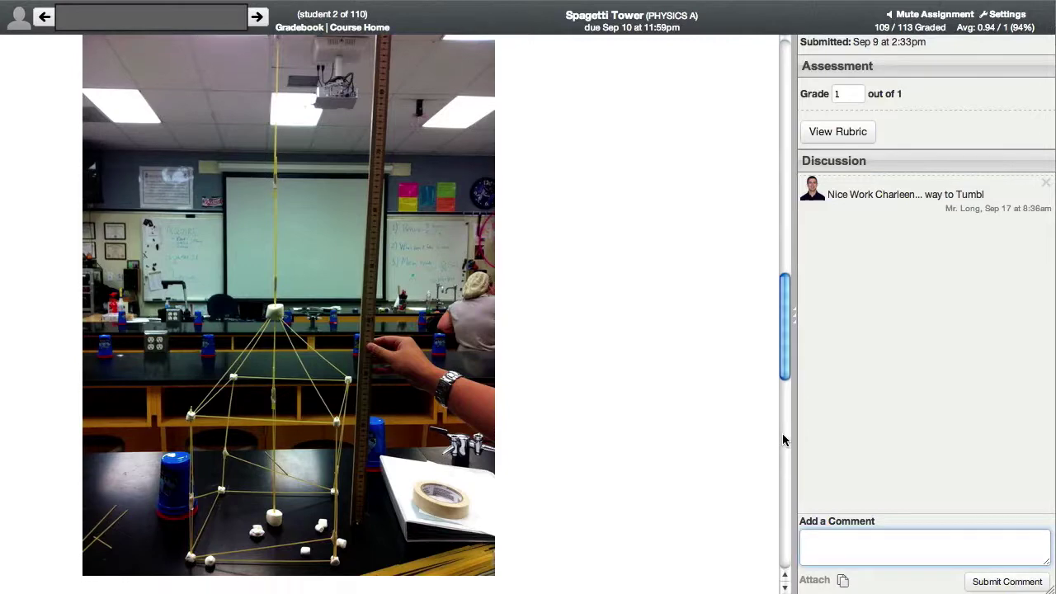
scroll(782, 439, "down", 15)
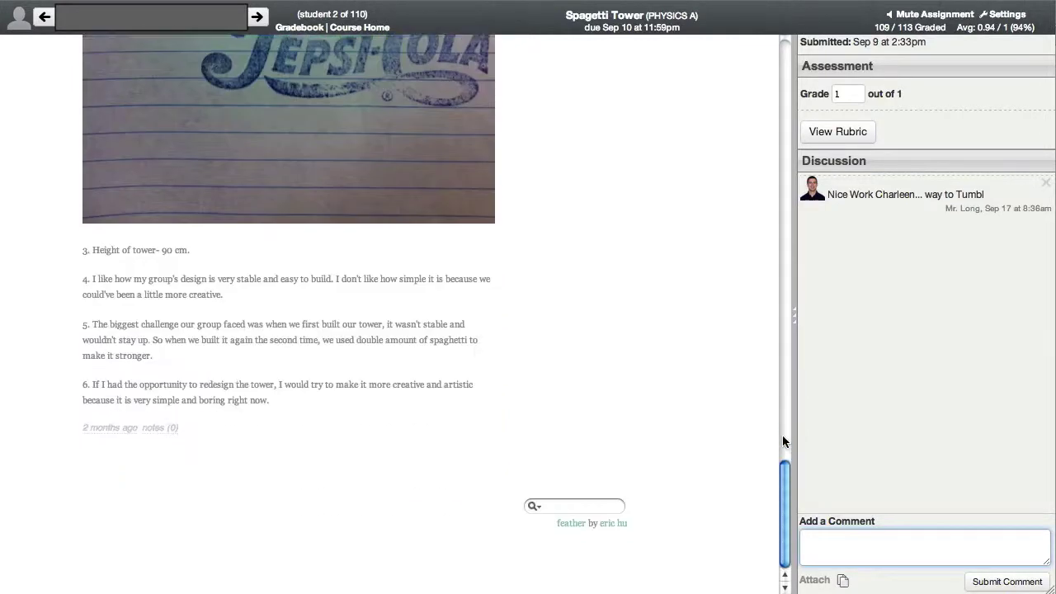
scroll(476, 438, "up", 10)
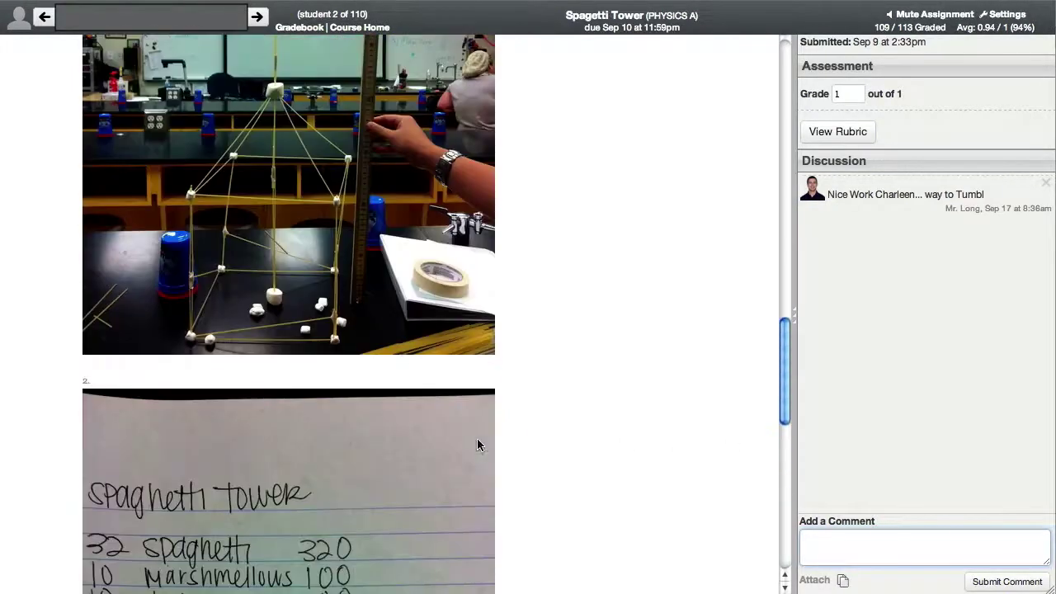
Switch to the fifth student's submission, open the submitted WordPress blog and examine its tower post.
left_click(244, 28)
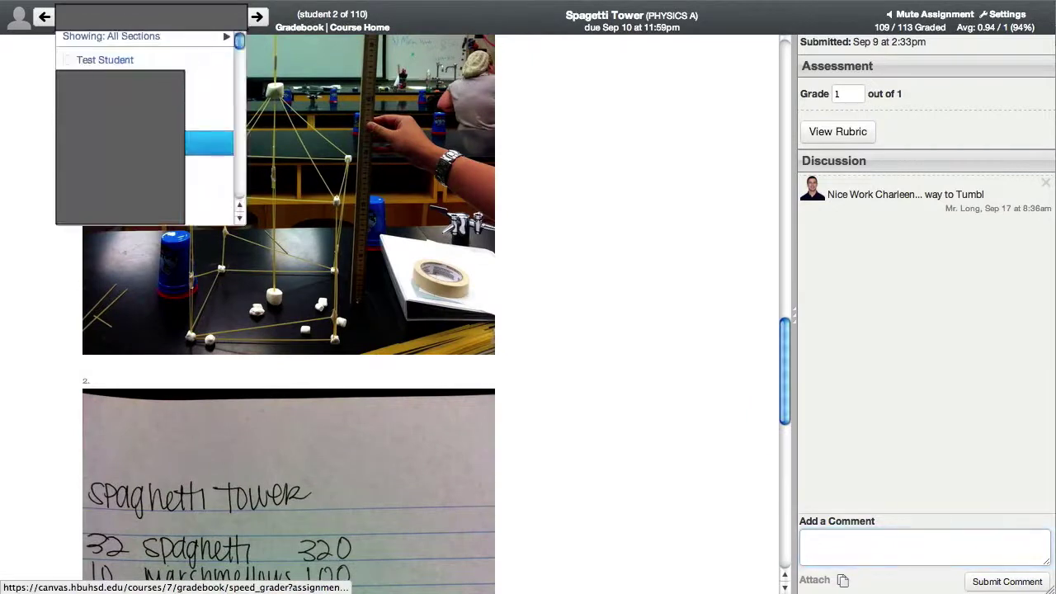
left_click(130, 175)
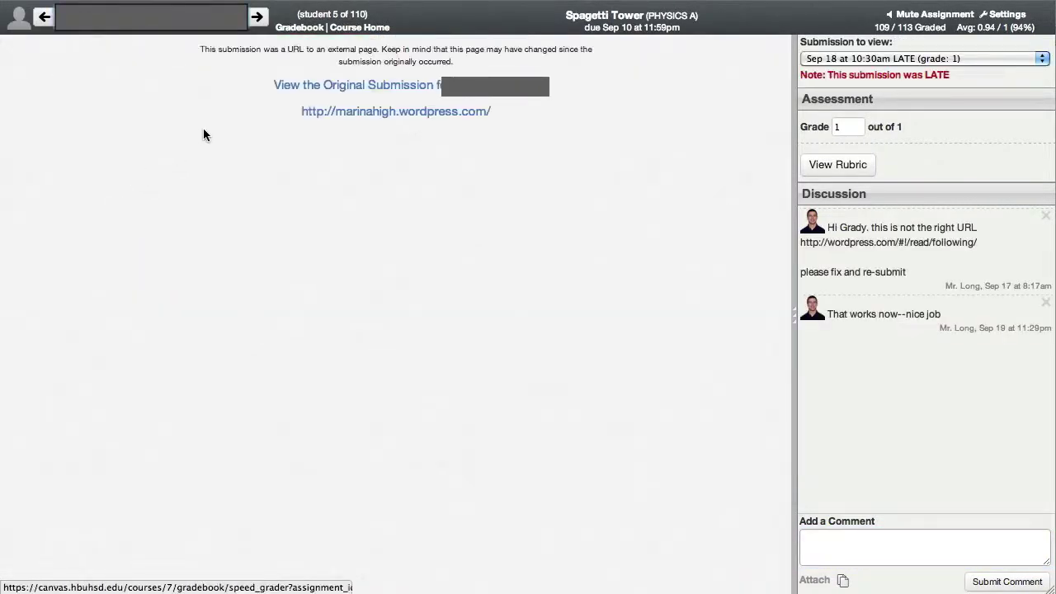
left_click(431, 113)
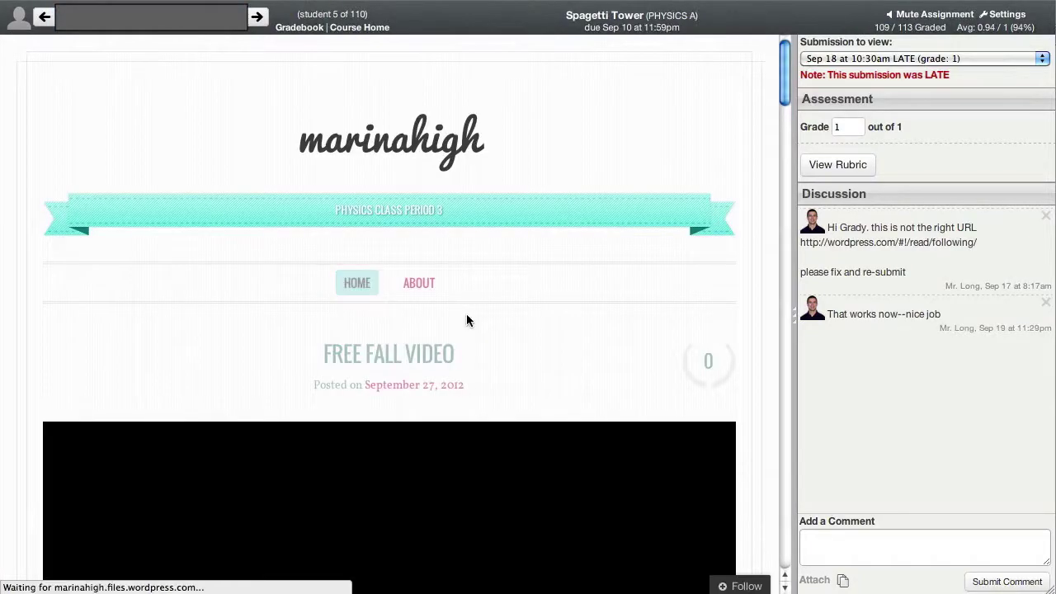
scroll(309, 425, "down", 10)
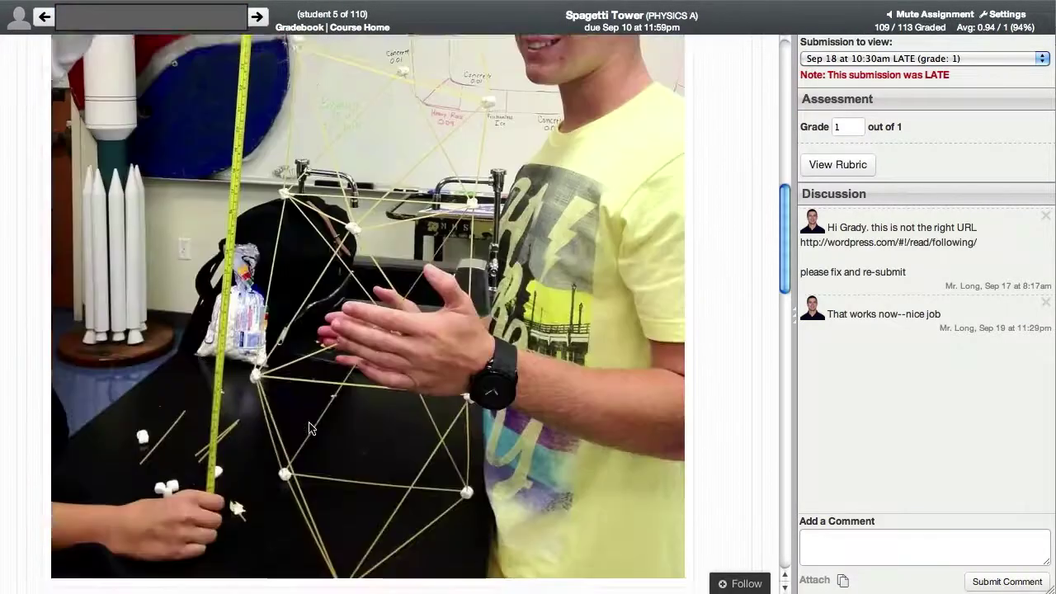
scroll(309, 425, "down", 10)
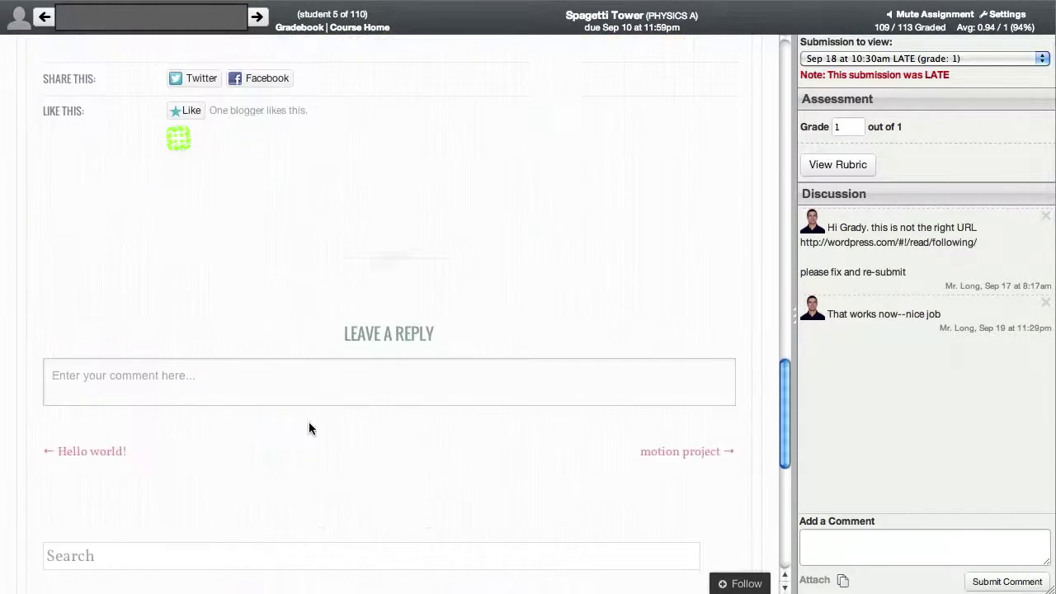
Show the blog post's reply form and view the fifth student's rubric, closing it without rating.
left_click(263, 391)
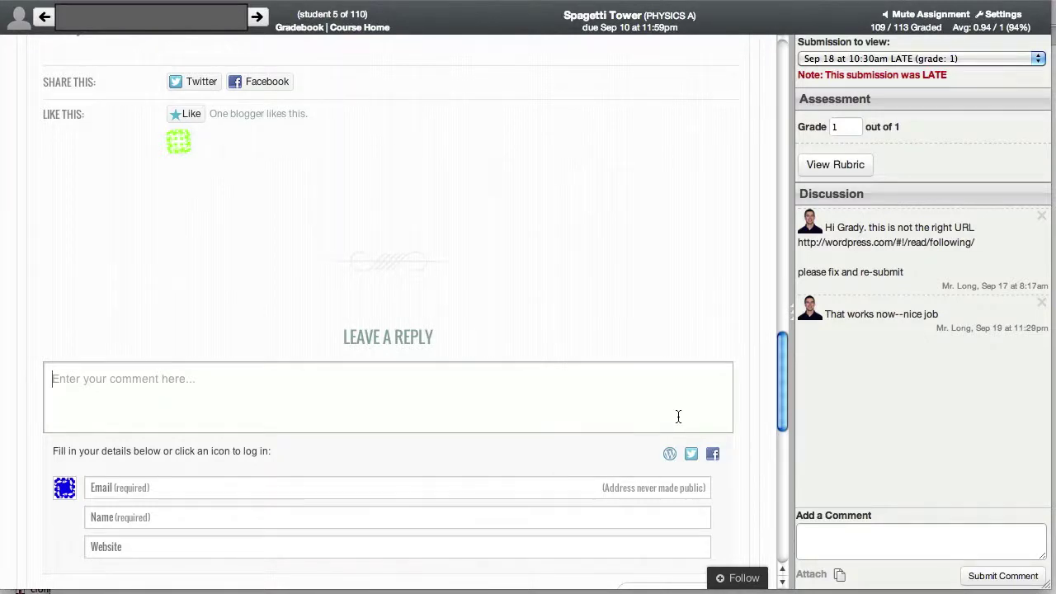
left_click(817, 167)
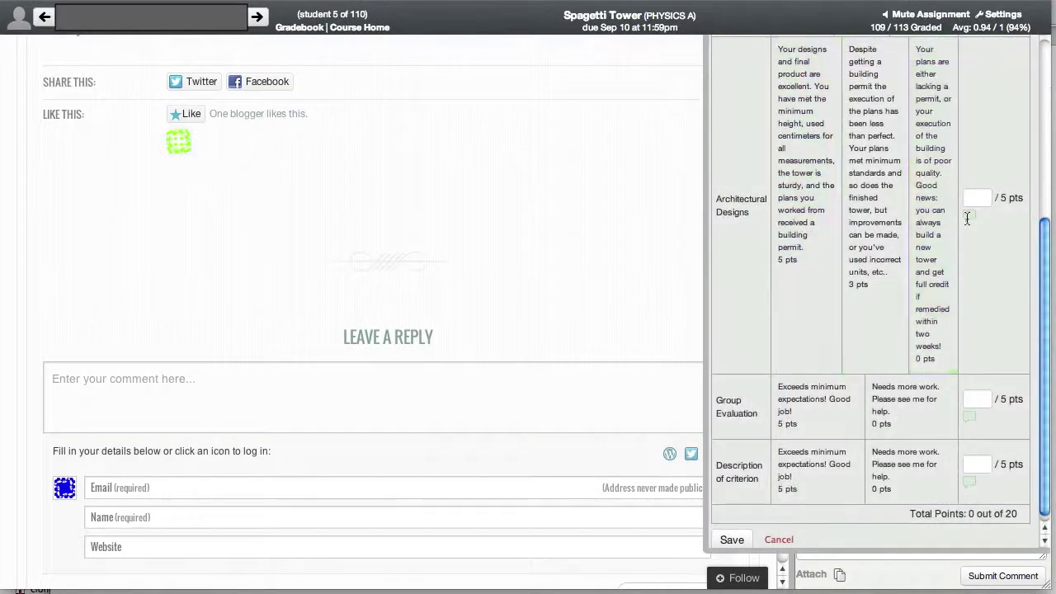
left_click(779, 539)
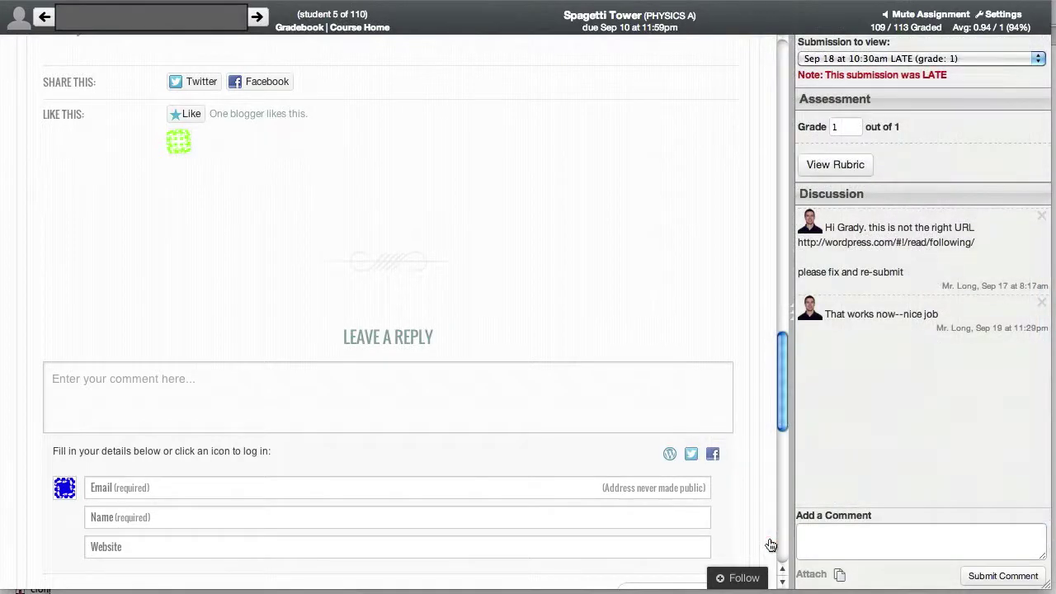